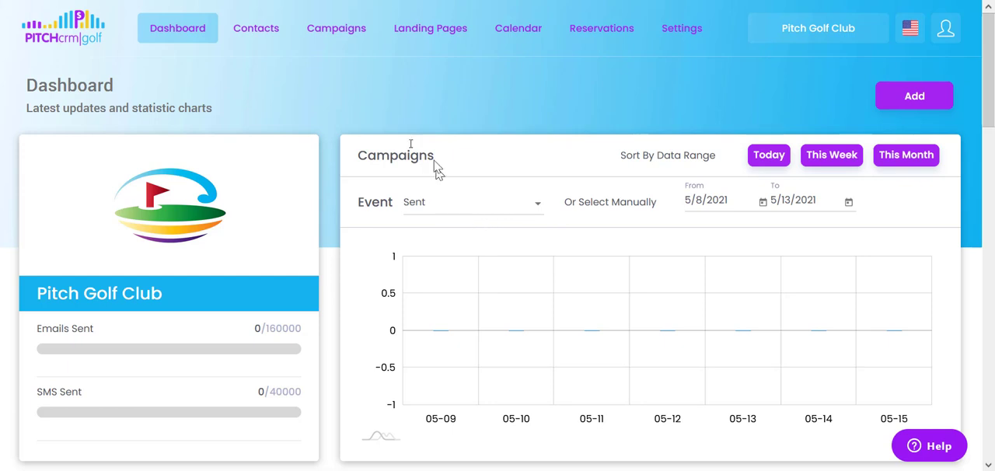
Start a new dynamic campaign from the campaigns list using the Simple Step type.
mouse_move(327, 31)
left_click(340, 90)
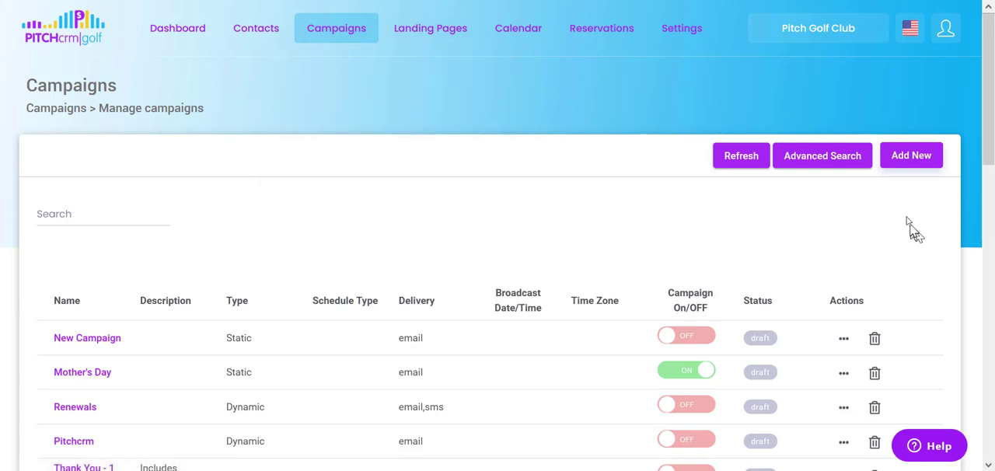
left_click(914, 160)
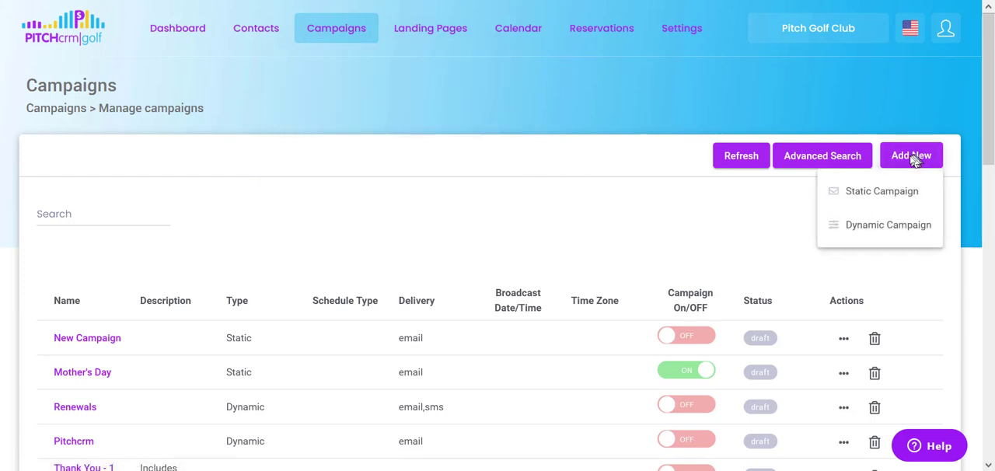
left_click(869, 230)
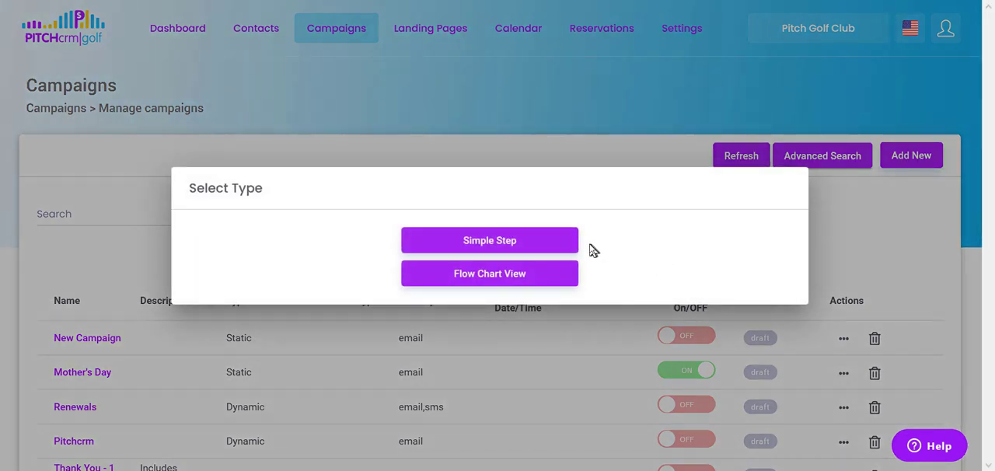
left_click(486, 247)
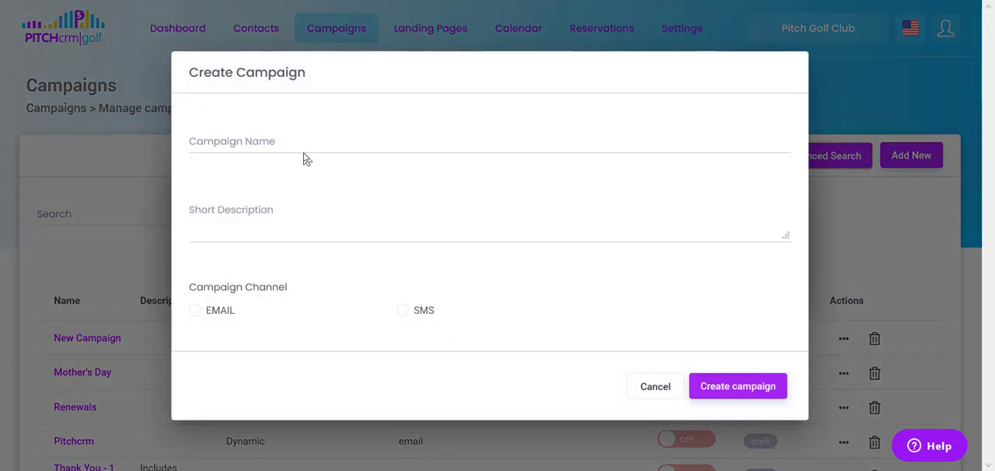
Name the campaign "New Dynamic Campaign", select the email channel, leave the description empty, and create it.
left_click(310, 142)
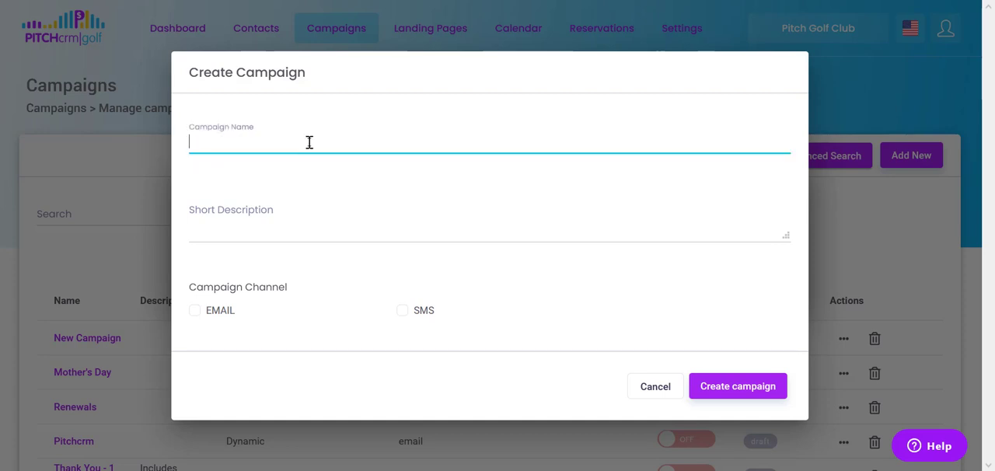
type("New Dynamic Campaign")
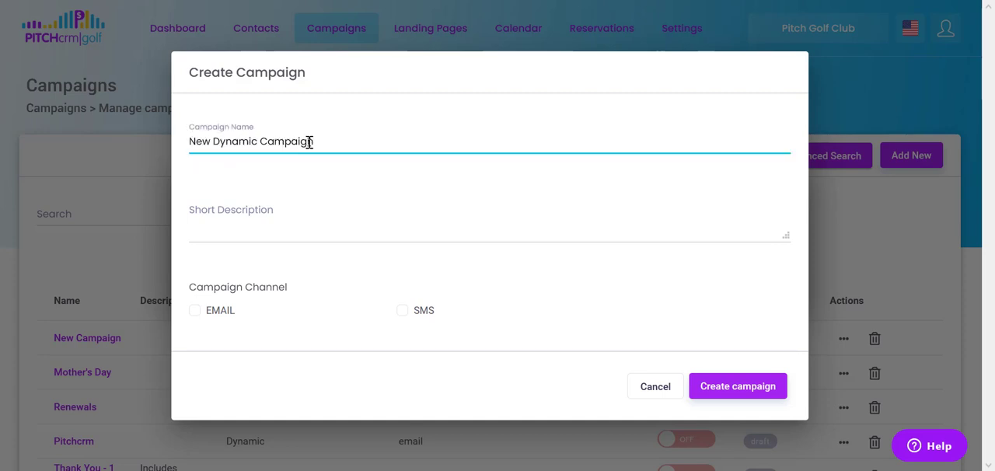
left_click(262, 221)
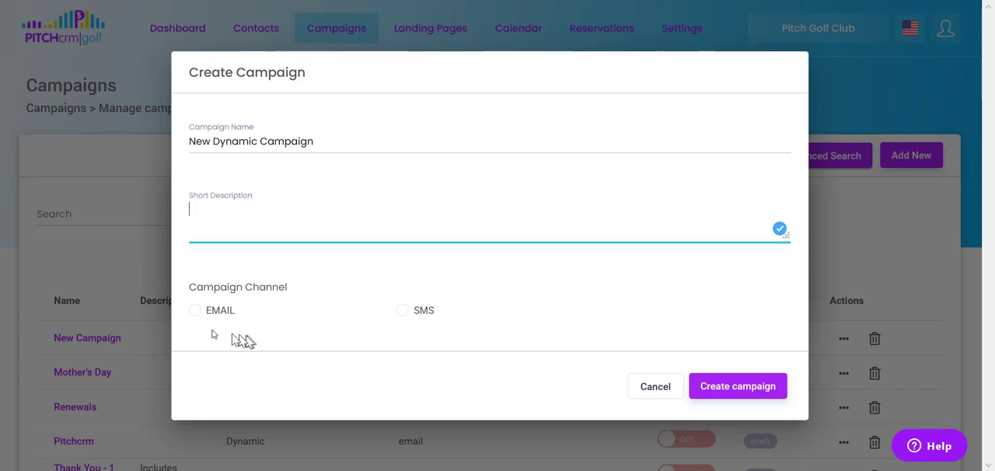
left_click(194, 315)
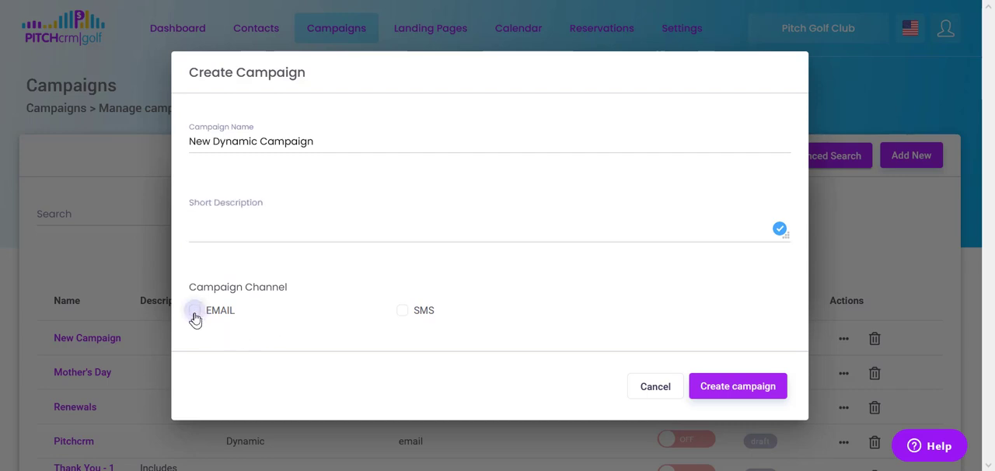
left_click(731, 394)
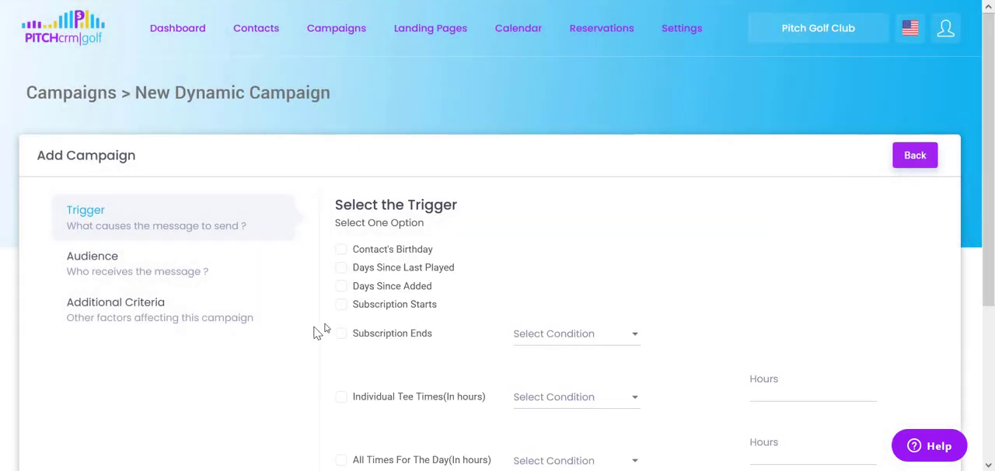
Choose Days Since Last Played as the campaign's trigger.
scroll(381, 330, "down", 2)
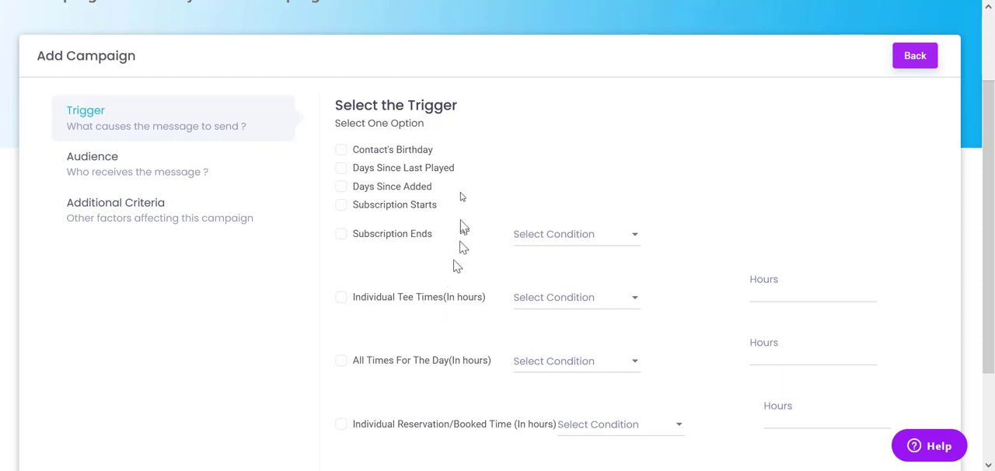
left_click_drag(464, 112, 412, 113)
left_click(466, 128)
scroll(444, 260, "down", 2)
scroll(449, 312, "up", 2)
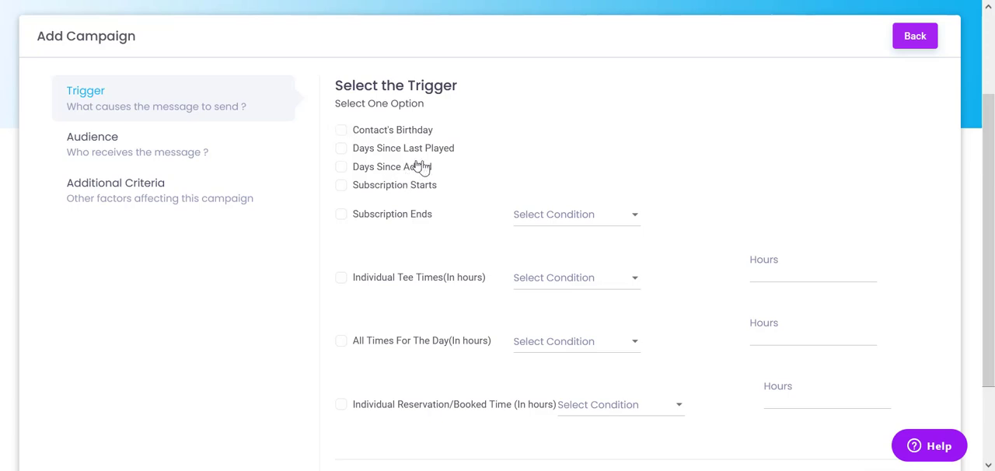
left_click(340, 148)
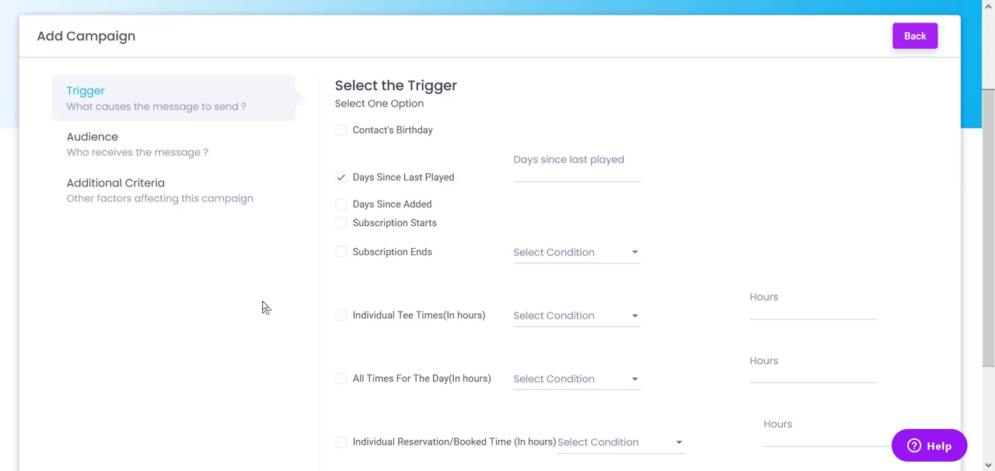
Set the trigger's days since last played to 1.
left_click(536, 166)
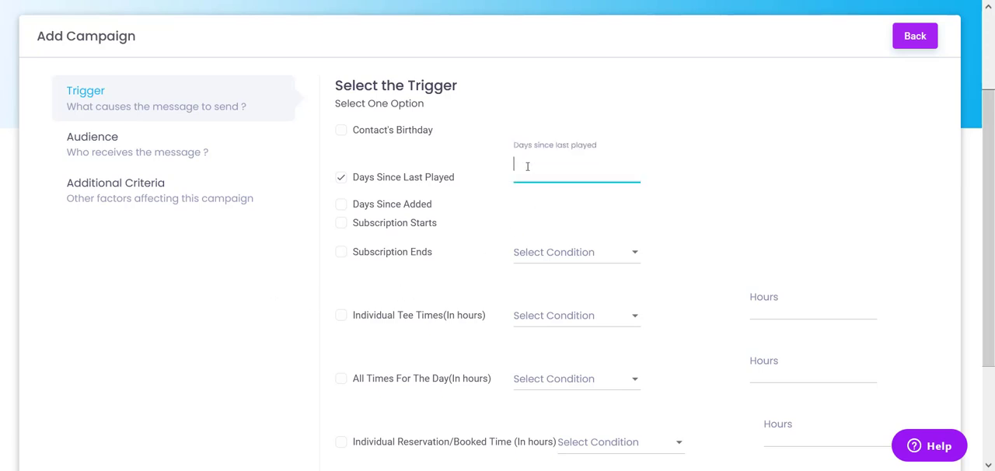
type("1")
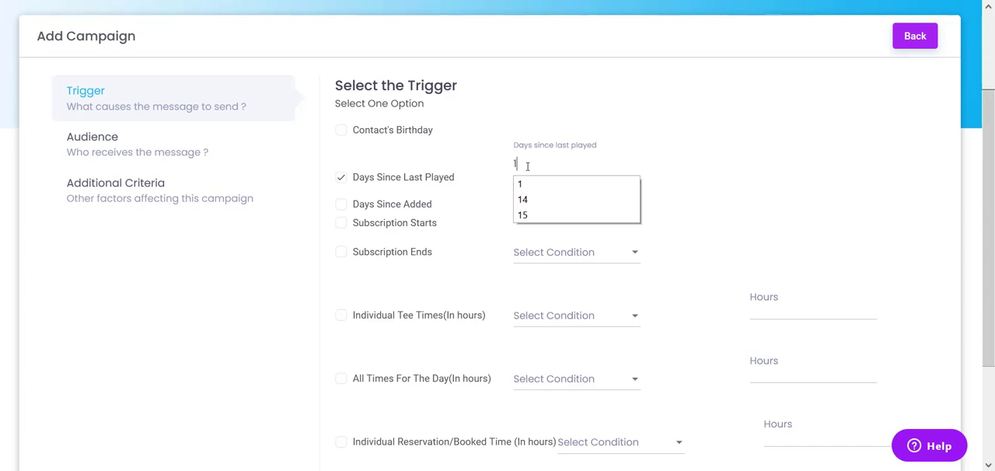
key("BackSpace")
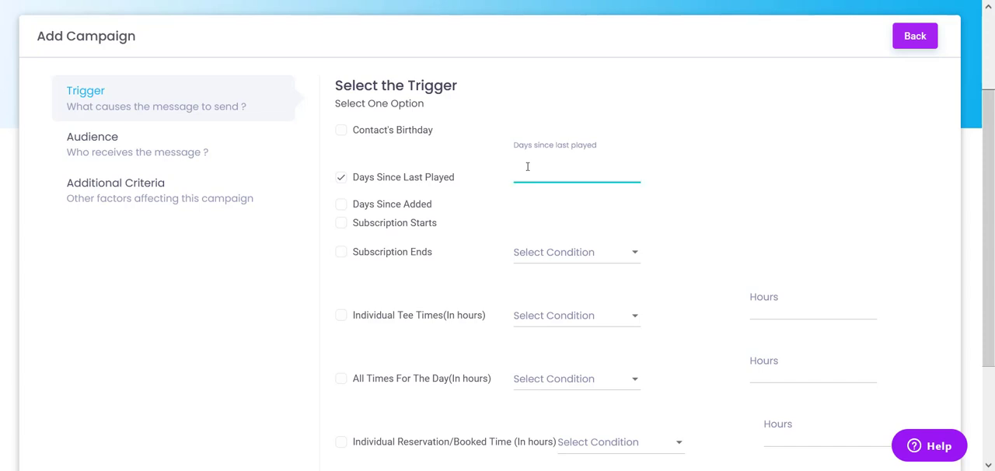
type("5")
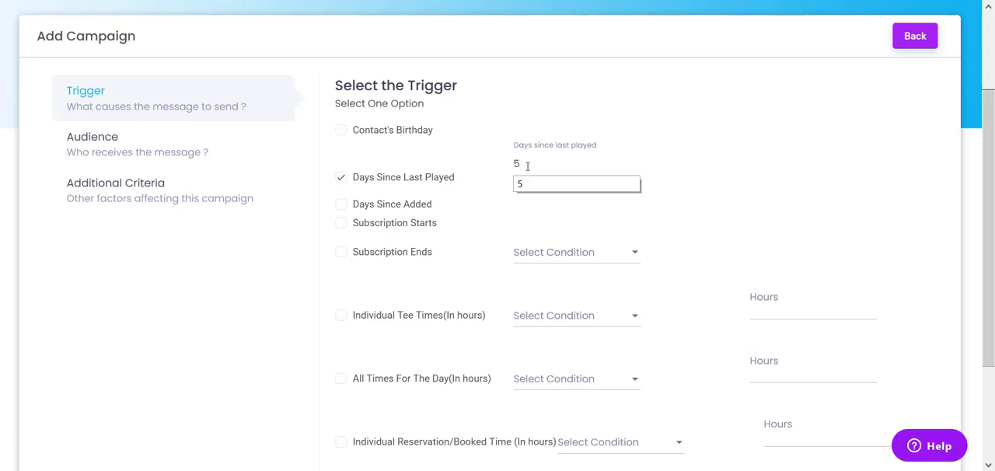
key("BackSpace")
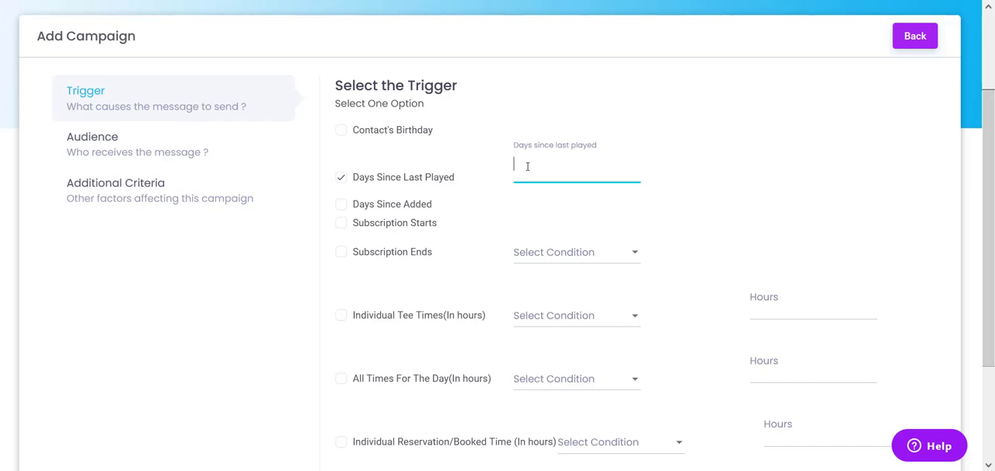
type("1")
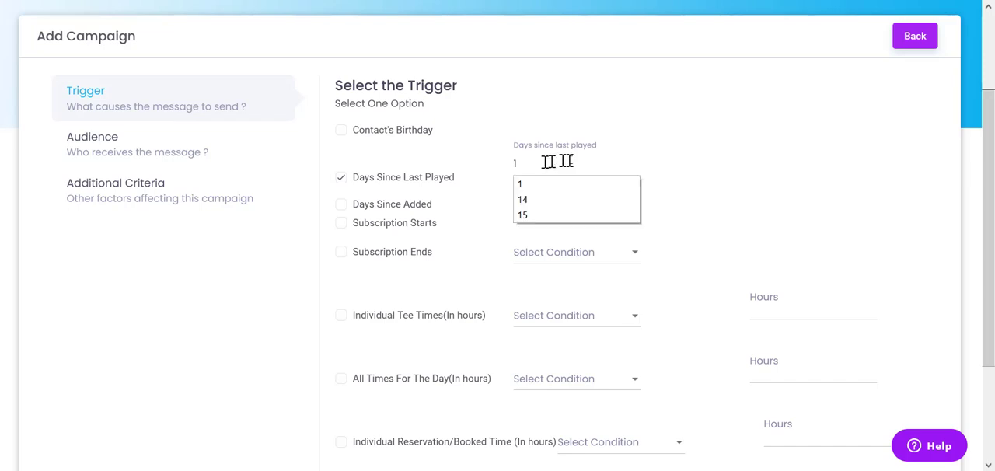
left_click(764, 195)
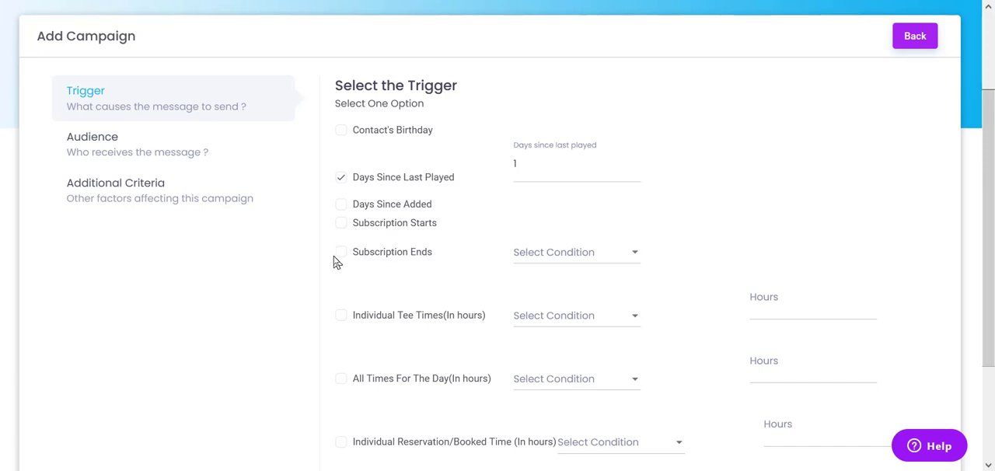
Review the condition choices for Subscription Ends and the remaining trigger options.
left_click(579, 255)
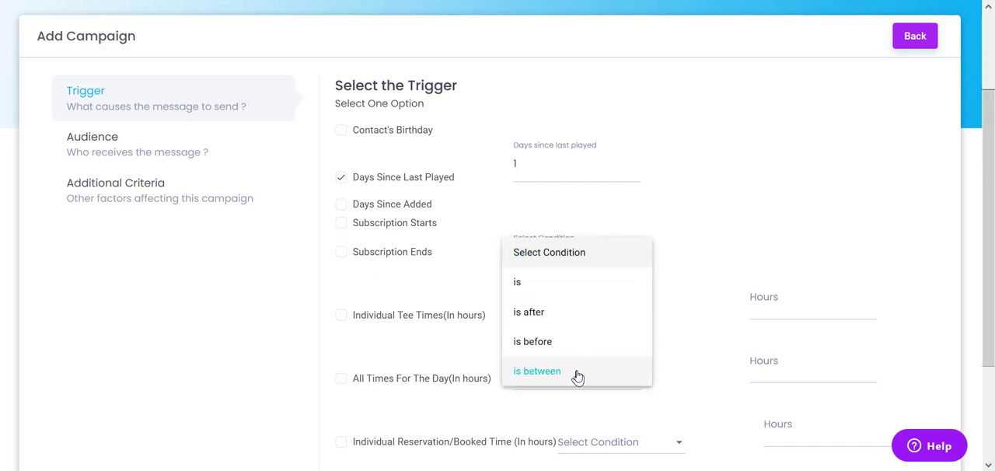
left_click(288, 311)
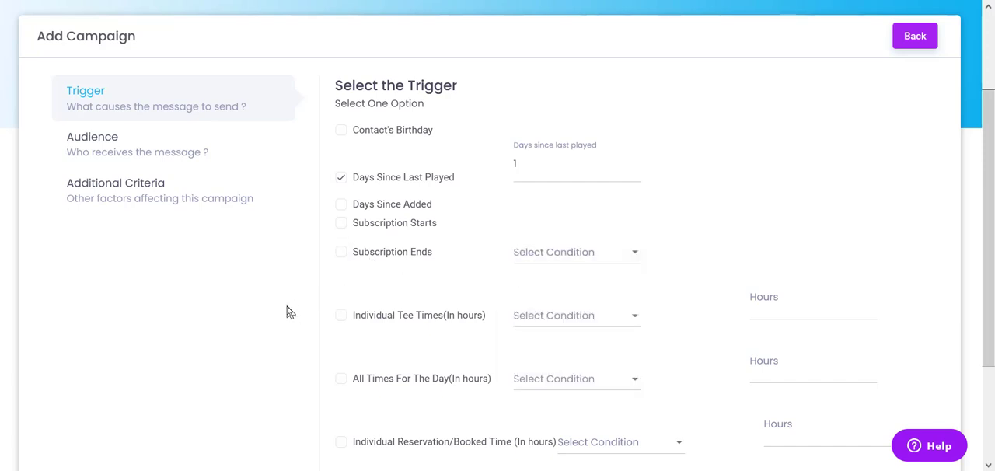
scroll(288, 310, "down", 2)
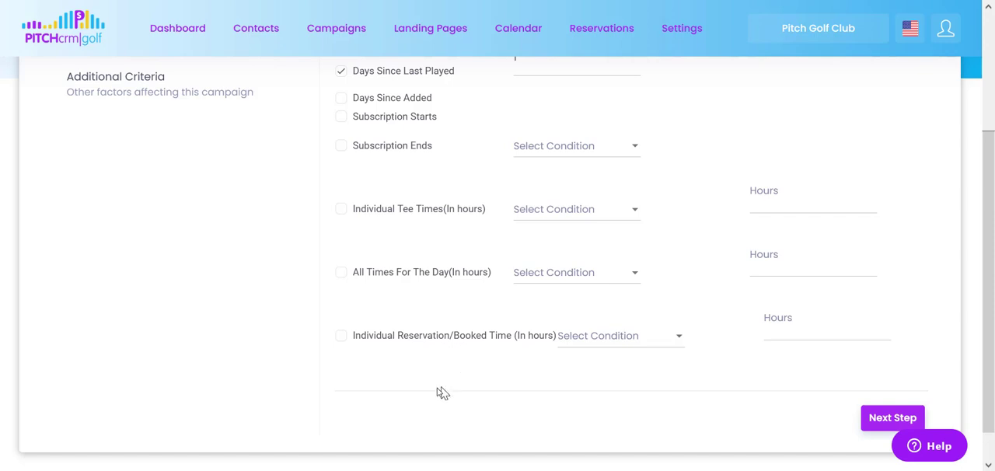
scroll(297, 395, "up", 3)
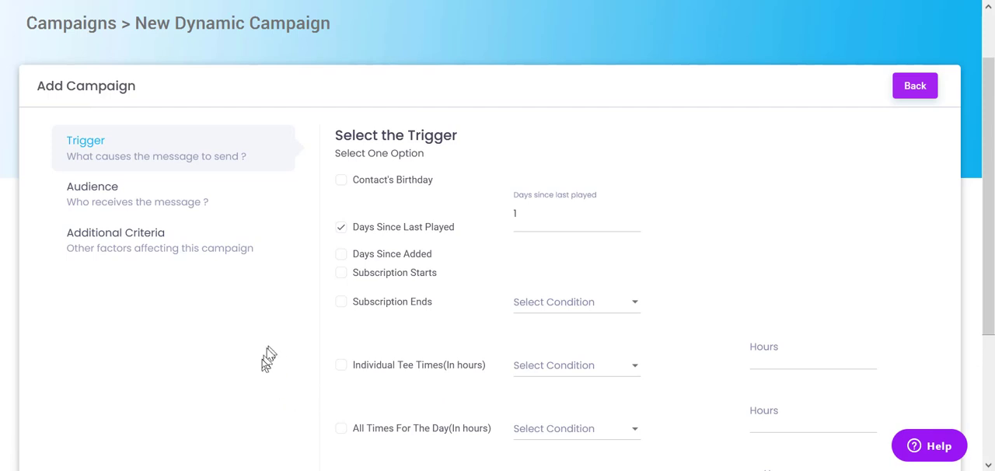
scroll(268, 354, "up", 2)
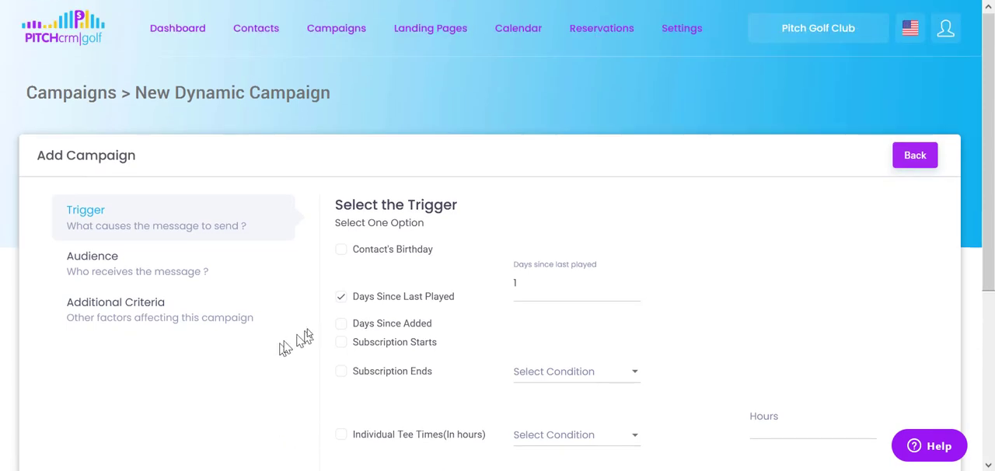
left_click(553, 284)
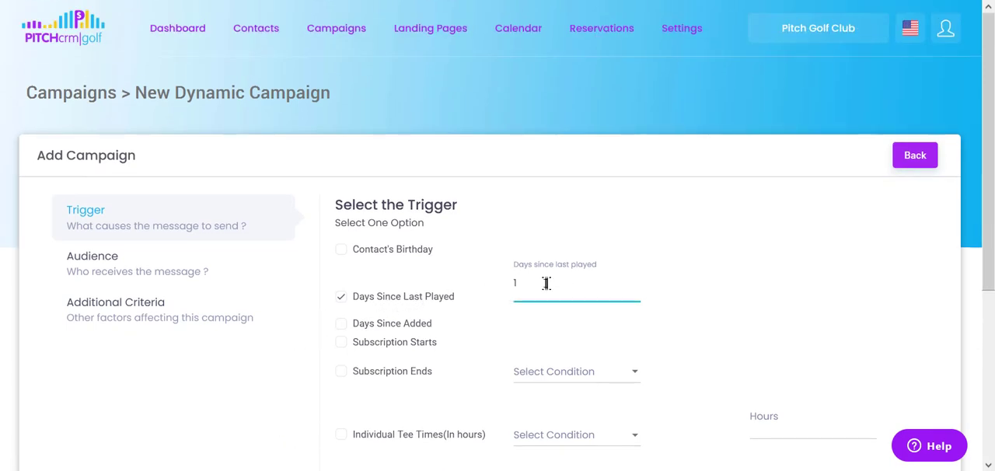
left_click(670, 292)
scroll(788, 322, "down", 3)
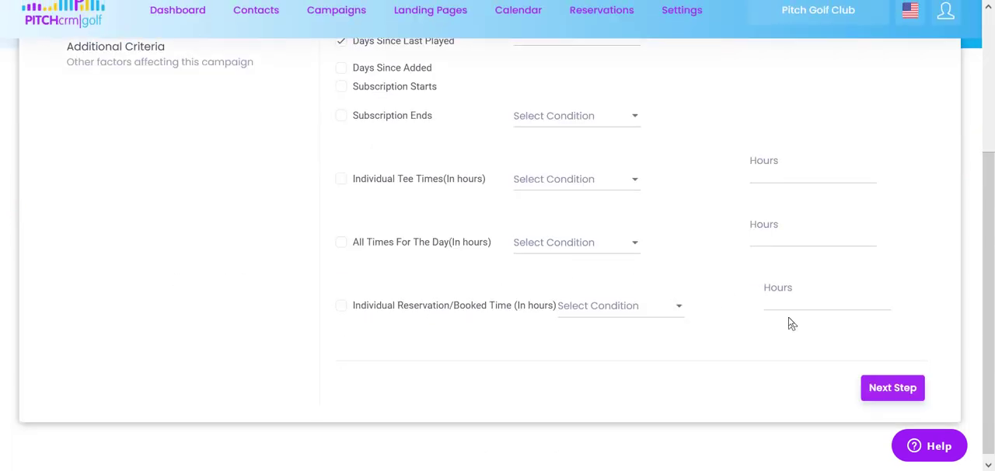
Continue to the Audience stage and review its filters, from gender, tag and location to player type and user added.
left_click(892, 388)
scroll(808, 318, "down", 4)
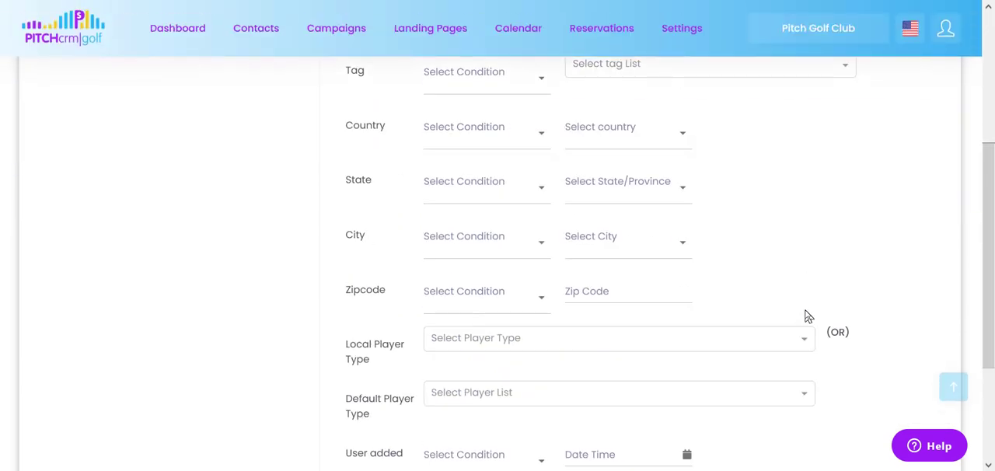
scroll(805, 317, "down", 1)
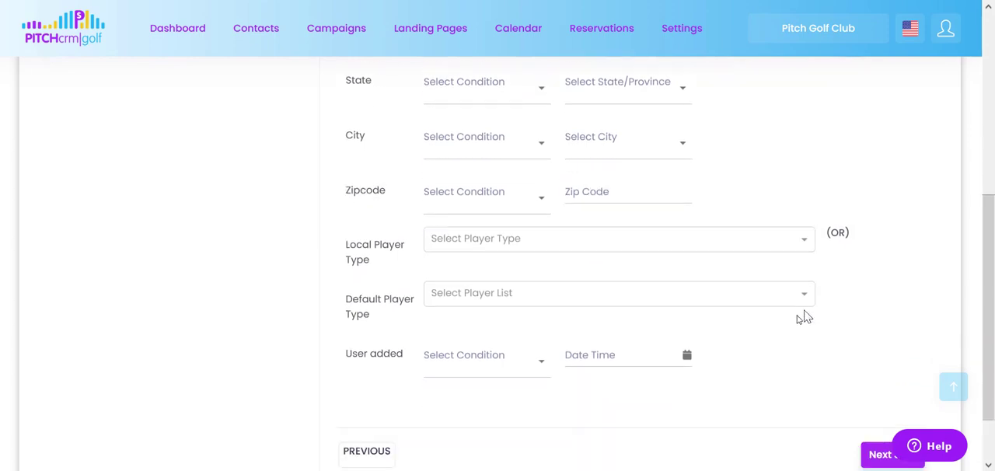
scroll(781, 363, "up", 1)
scroll(783, 363, "up", 2)
scroll(784, 362, "down", 1)
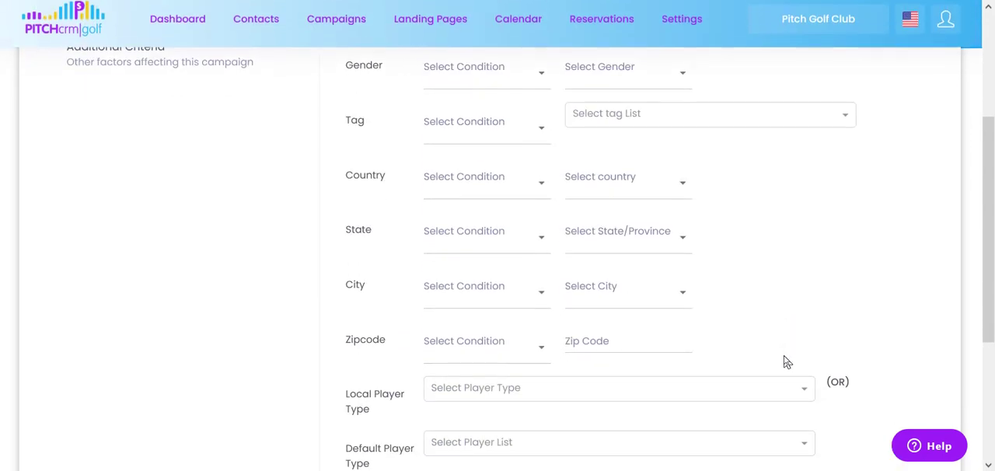
scroll(782, 357, "up", 2)
left_click_drag(473, 105, 386, 105)
left_click(799, 165)
scroll(800, 262, "down", 3)
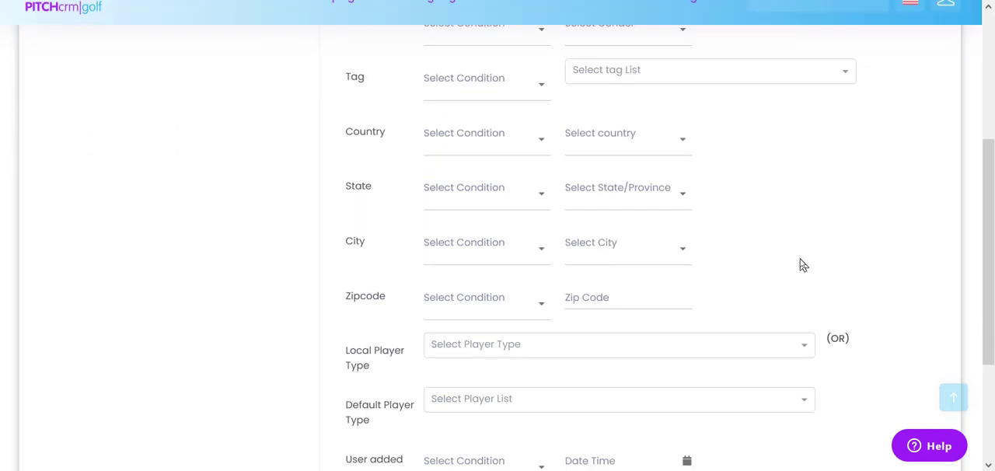
Set the audience's default player types to Visitor (Monday Industry Special) and Visitor Green Fee (Pay At Course) of Castleknock Golf Club.
left_click(754, 301)
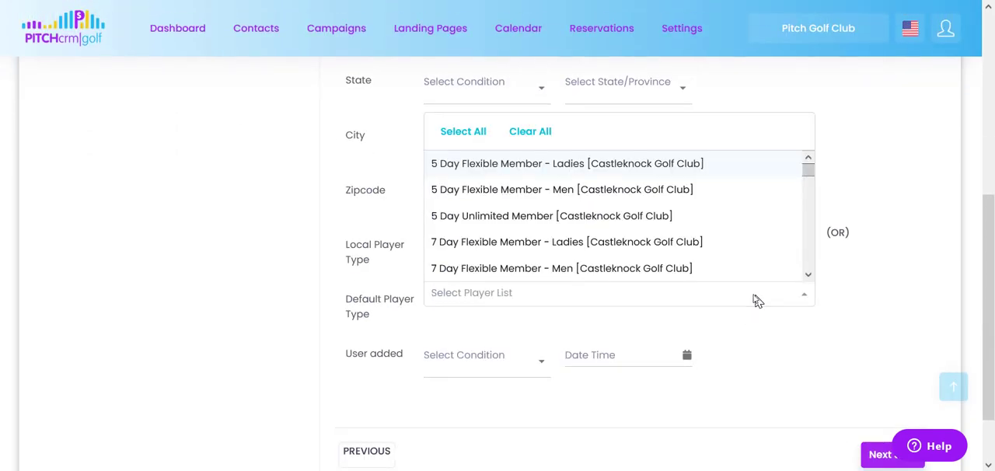
left_click(596, 164)
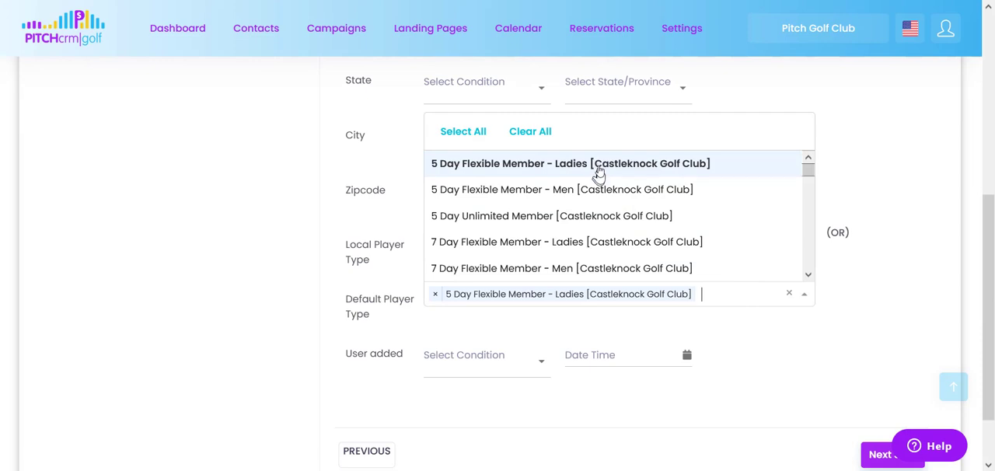
left_click(596, 168)
scroll(700, 199, "down", 2)
scroll(692, 225, "down", 8)
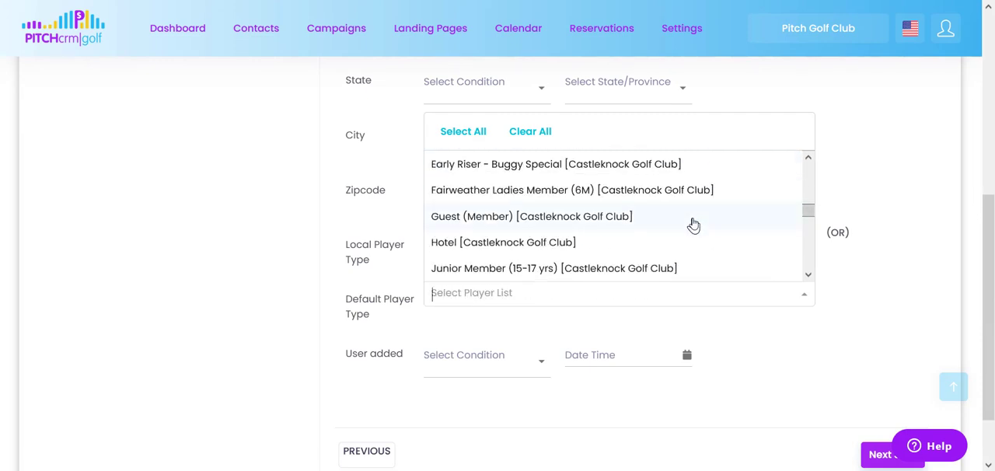
scroll(694, 224, "down", 6)
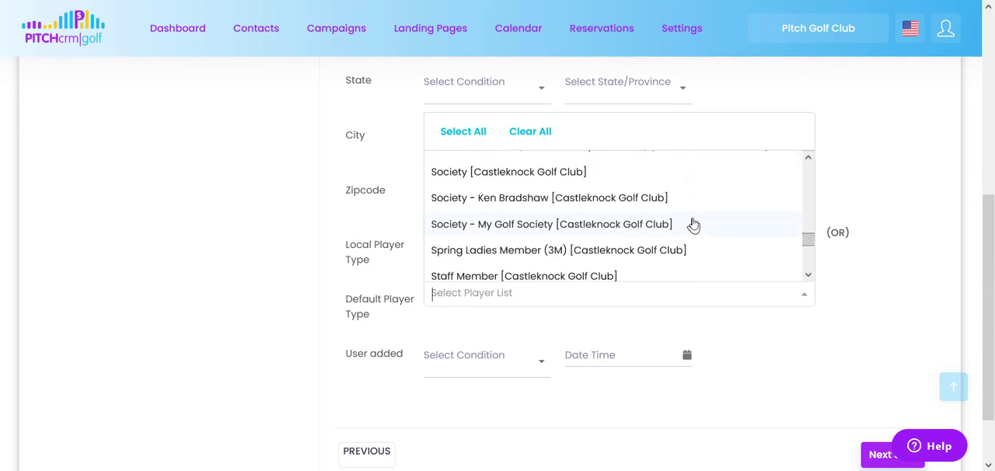
scroll(692, 225, "down", 2)
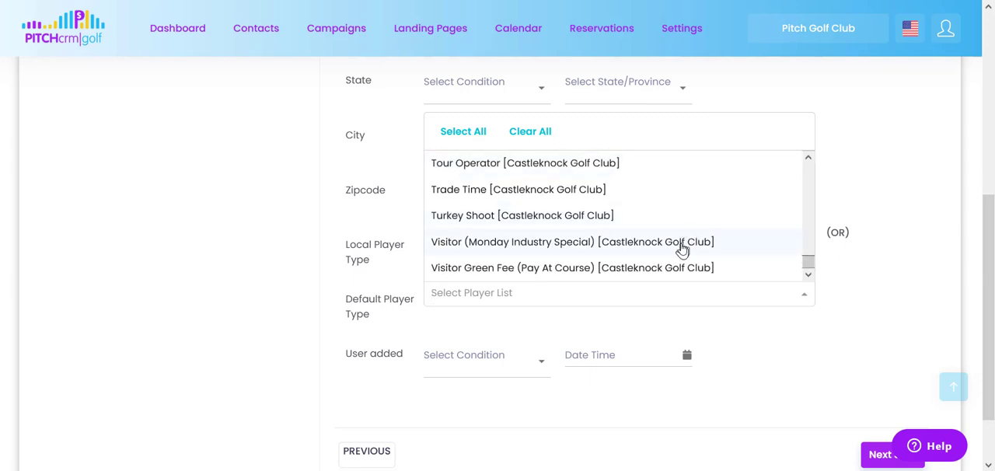
left_click(679, 245)
left_click(674, 269)
scroll(675, 233, "up", 5)
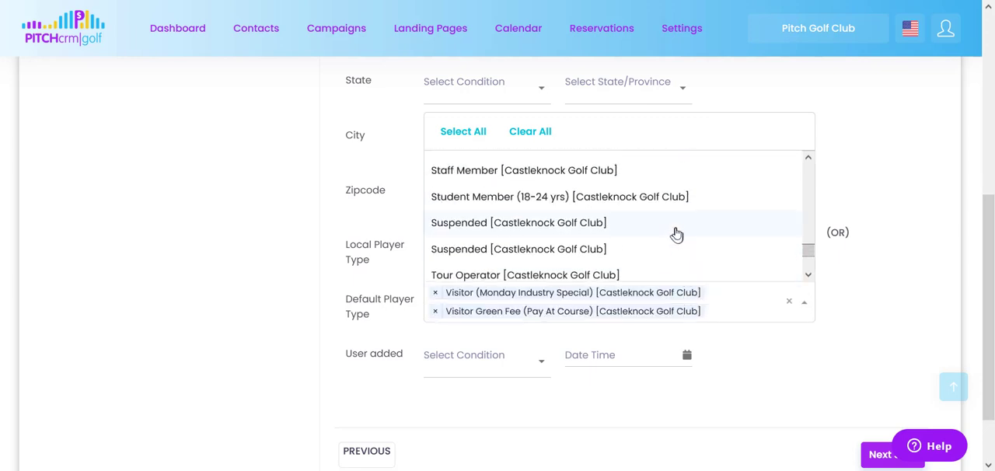
Review the remaining default player types and the tags available for filtering the audience.
scroll(676, 233, "up", 2)
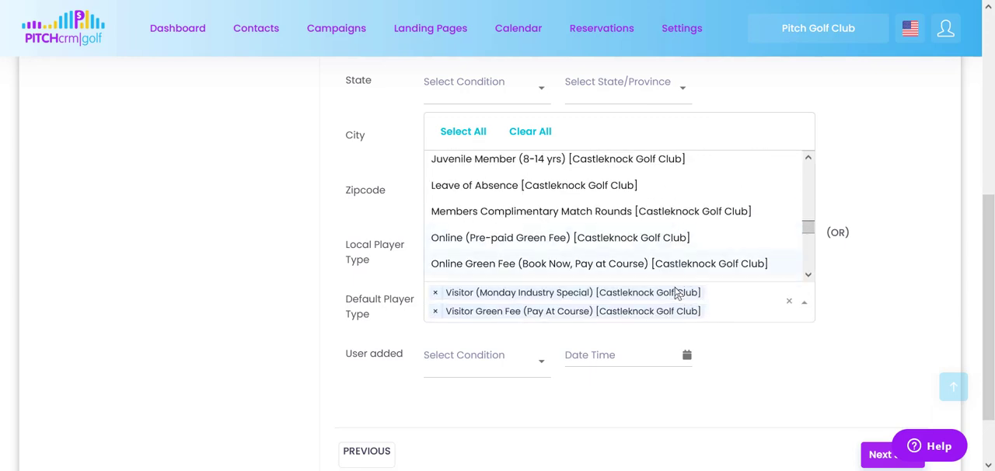
left_click(884, 170)
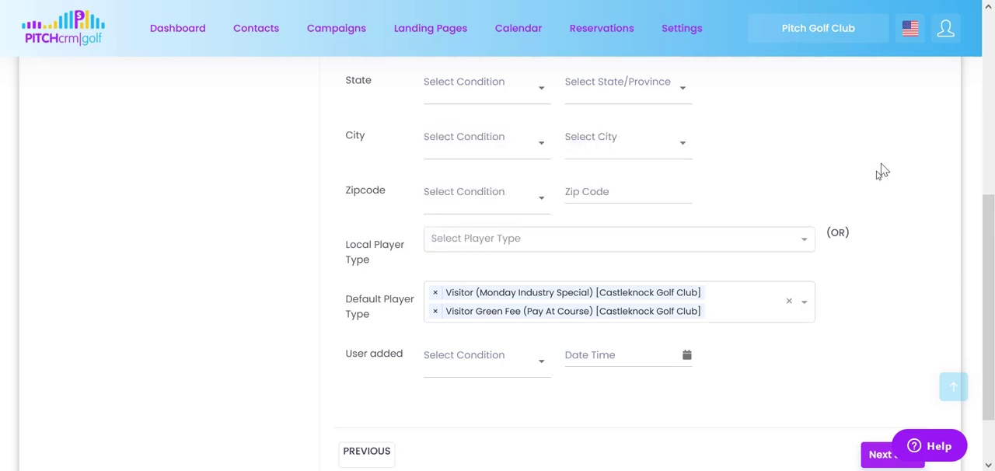
scroll(869, 237, "up", 5)
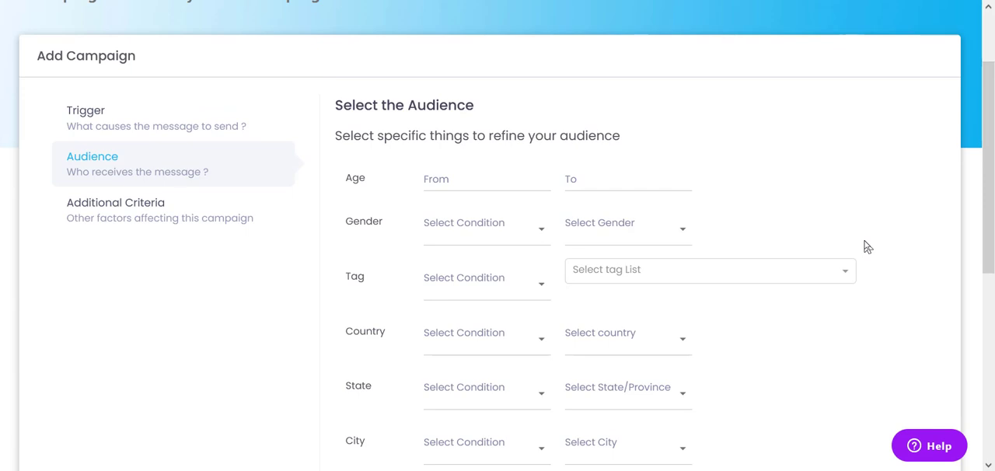
left_click(837, 280)
scroll(762, 357, "down", 5)
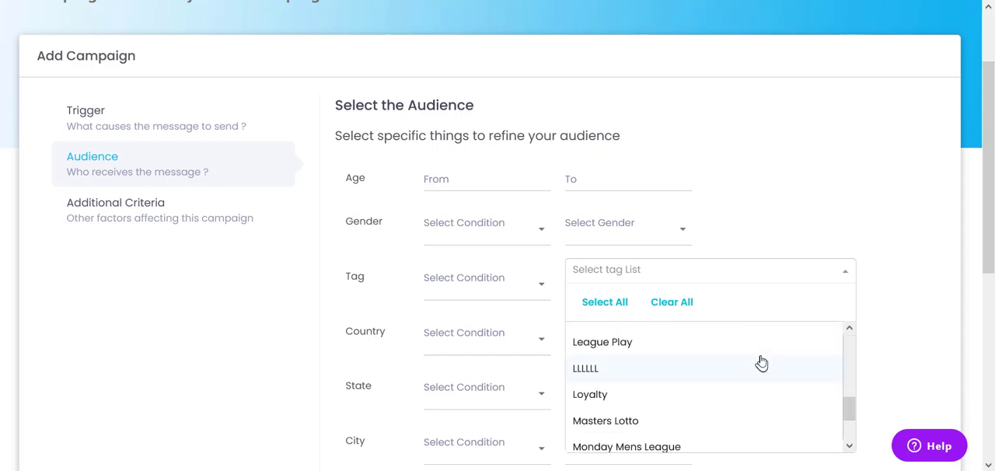
scroll(764, 361, "down", 5)
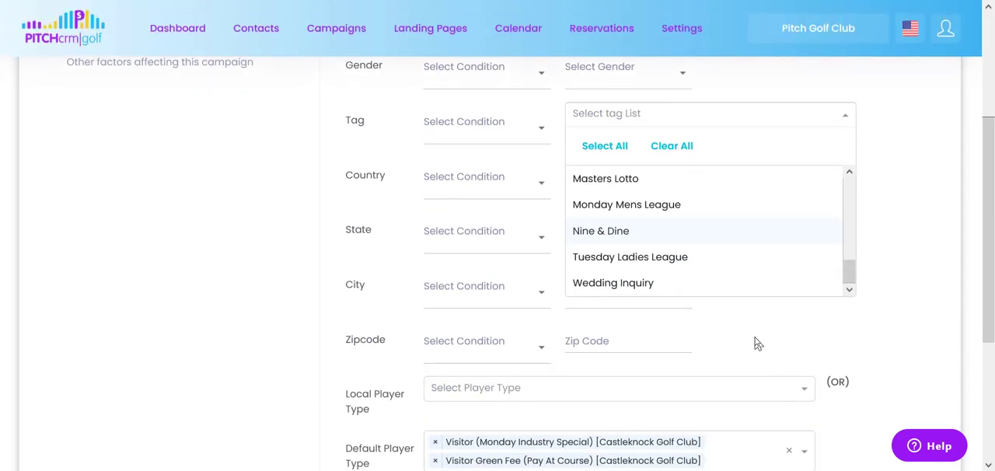
left_click(756, 338)
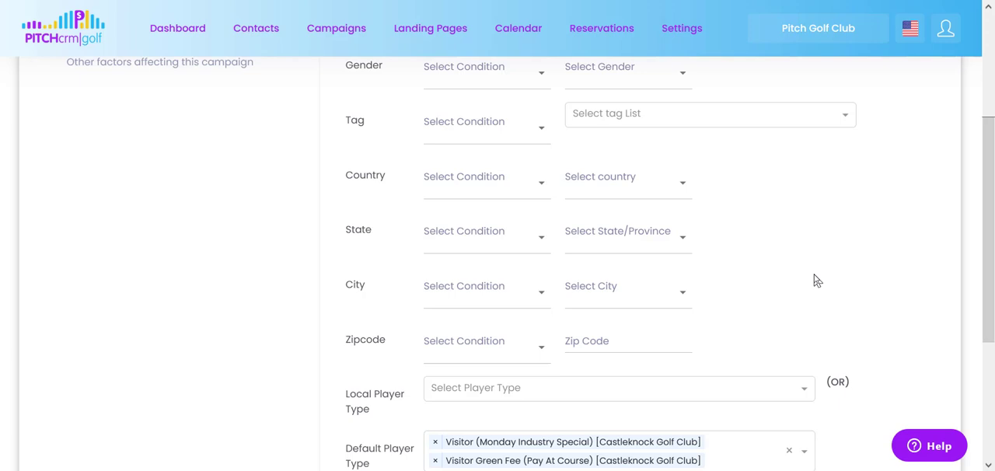
left_click(836, 117)
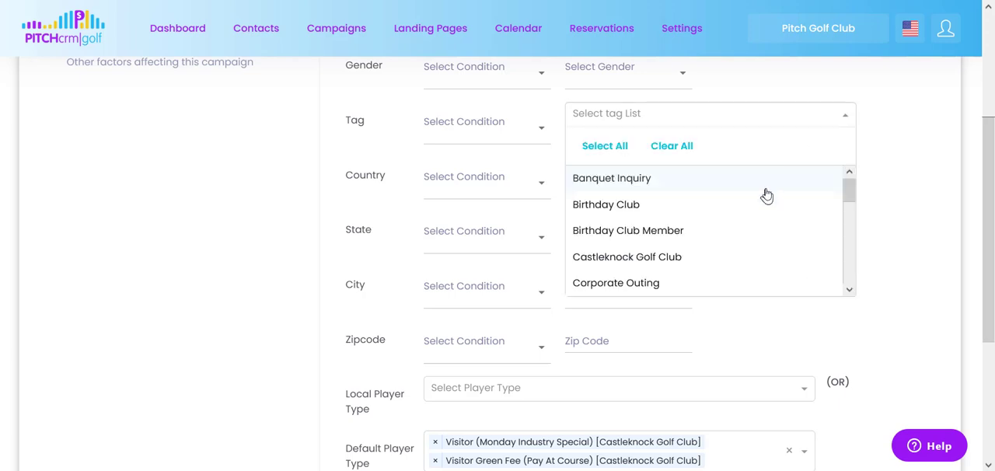
scroll(766, 195, "down", 6)
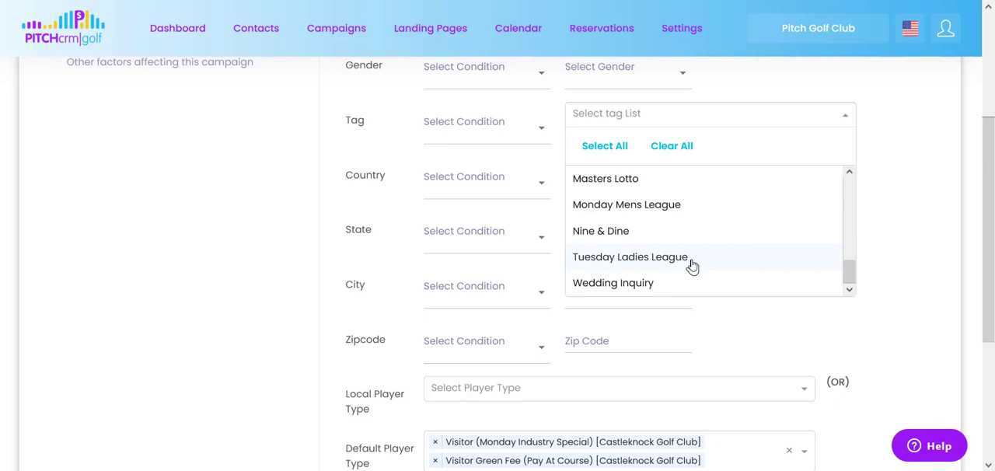
left_click(878, 227)
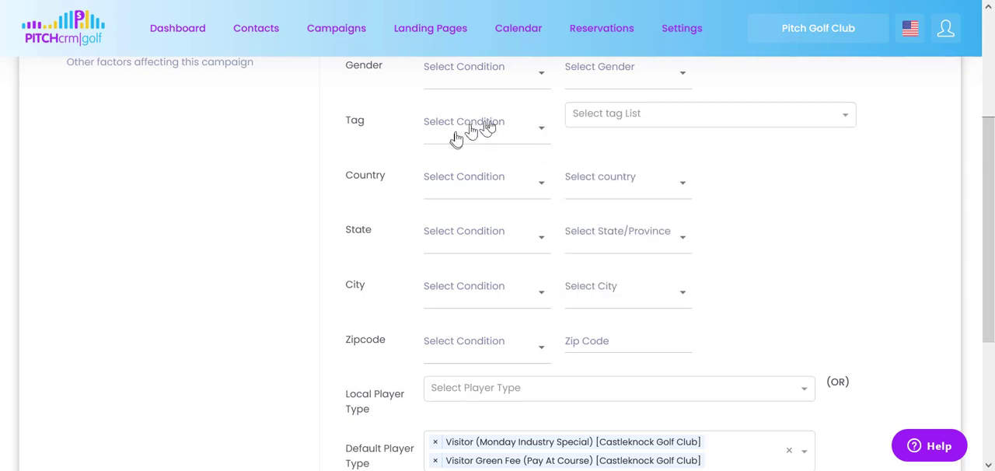
Continue to the Additional Criteria stage and try to choose a condition for Reservation Category.
scroll(814, 326, "up", 3)
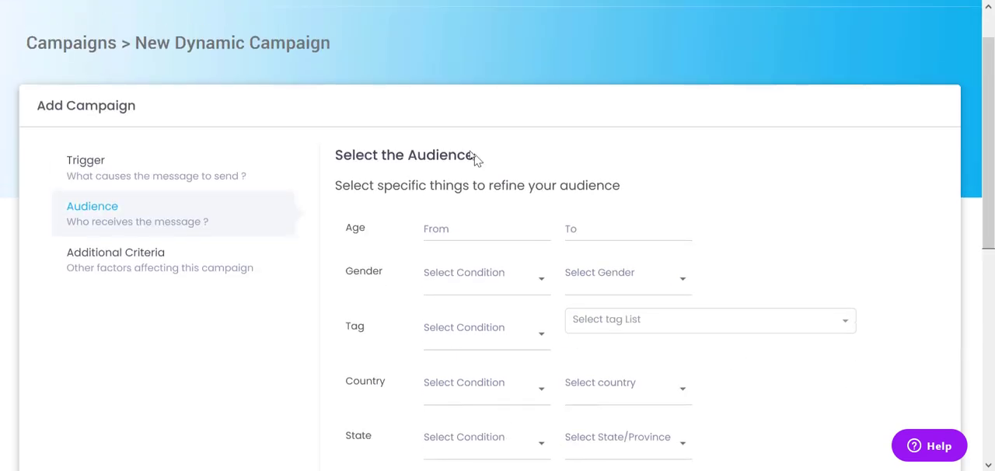
scroll(746, 222, "down", 5)
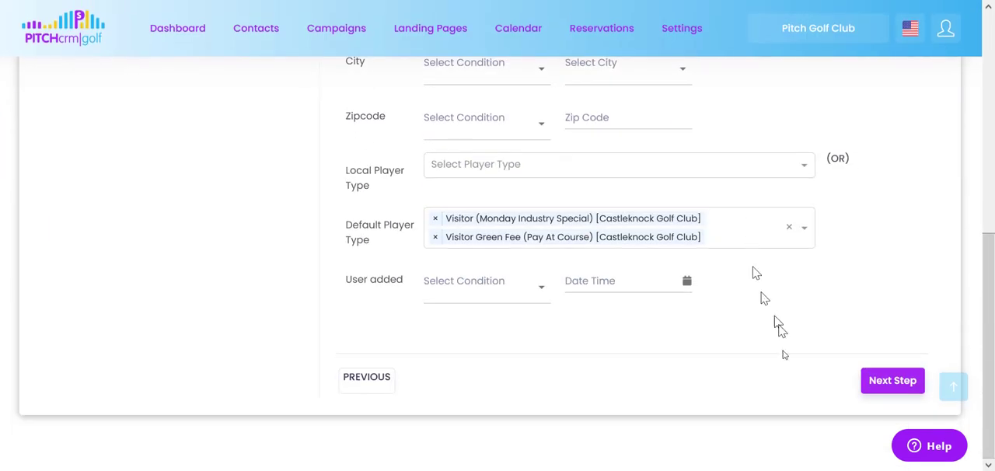
left_click(890, 388)
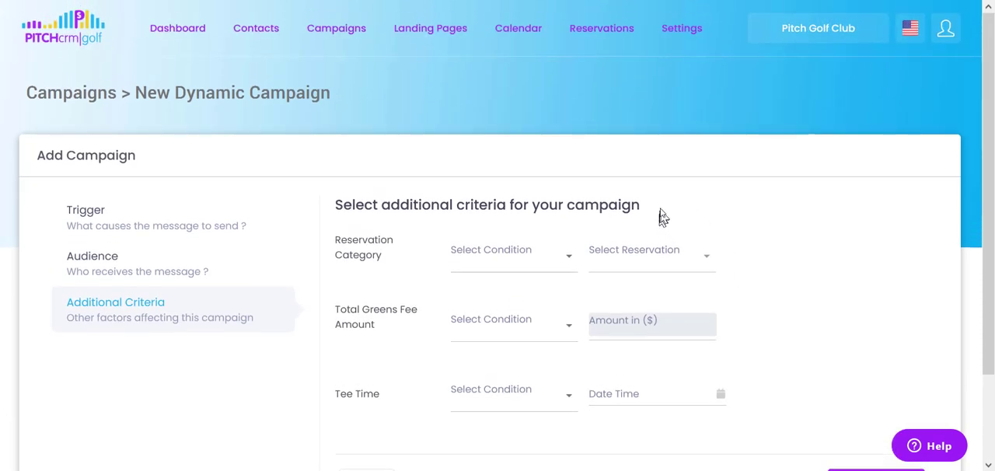
left_click_drag(637, 206, 338, 194)
left_click(438, 151)
left_click(572, 264)
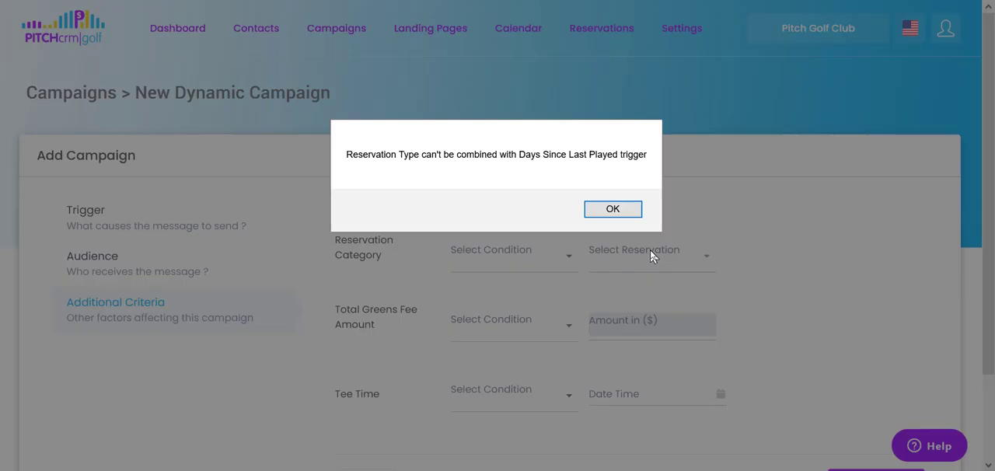
left_click(635, 213)
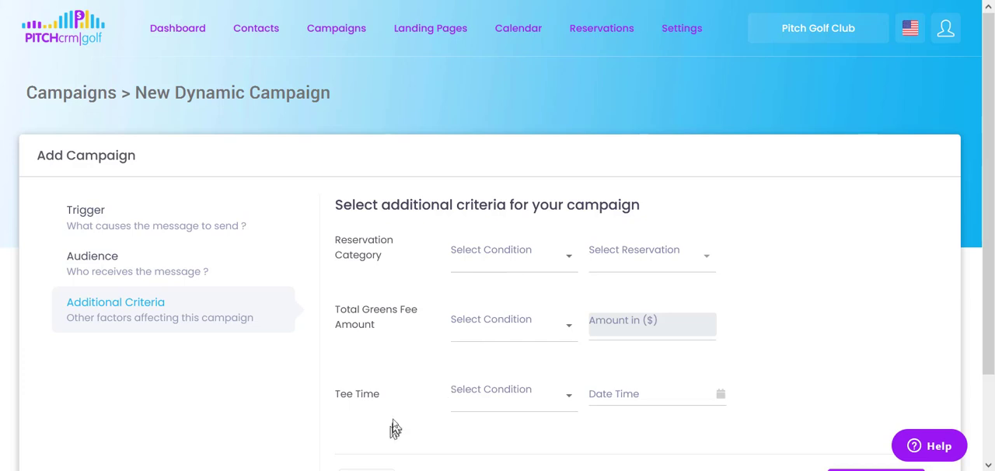
Review the condition choices for the Tee Time criterion.
left_click_drag(384, 406, 342, 414)
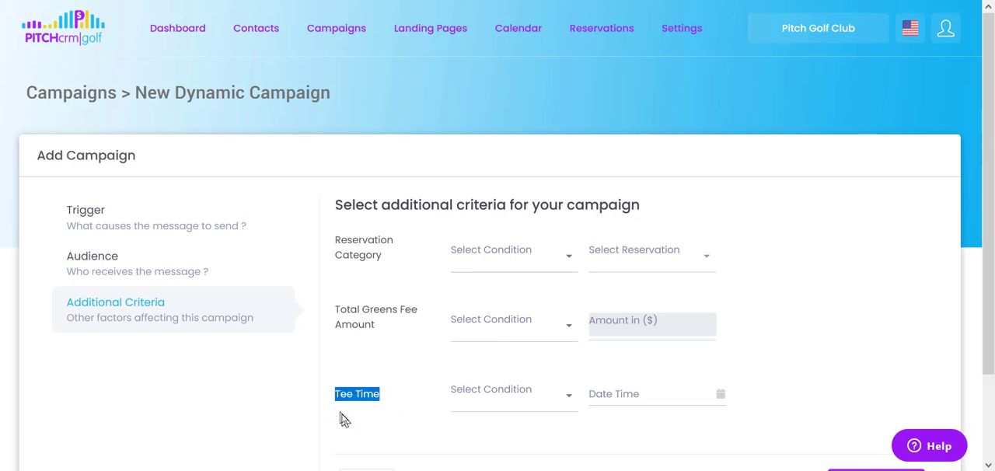
left_click(348, 420)
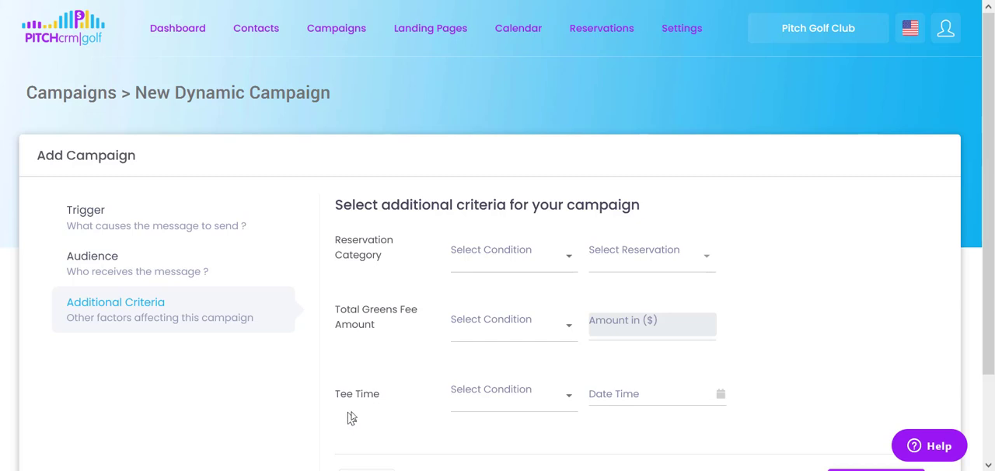
left_click(501, 401)
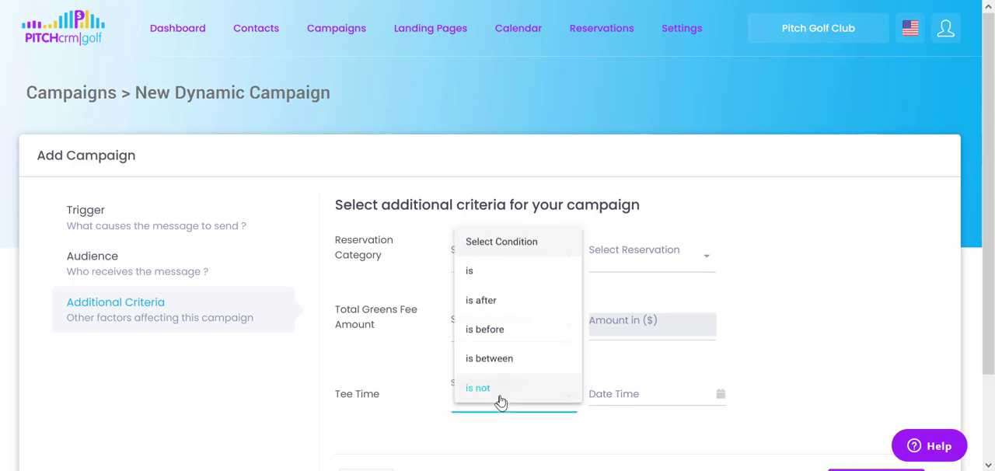
left_click(862, 328)
Recheck the Audience stage, then save the campaign without any additional criteria.
scroll(858, 324, "down", 2)
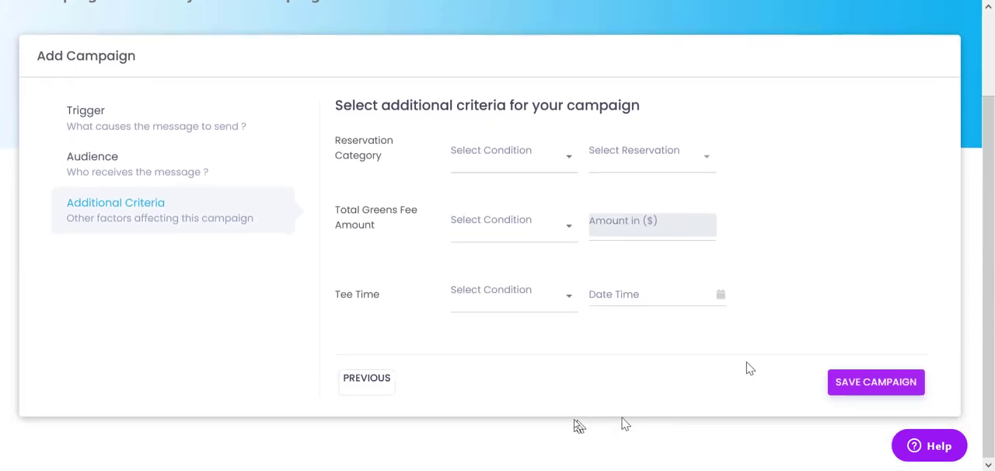
left_click(369, 382)
scroll(346, 317, "down", 9)
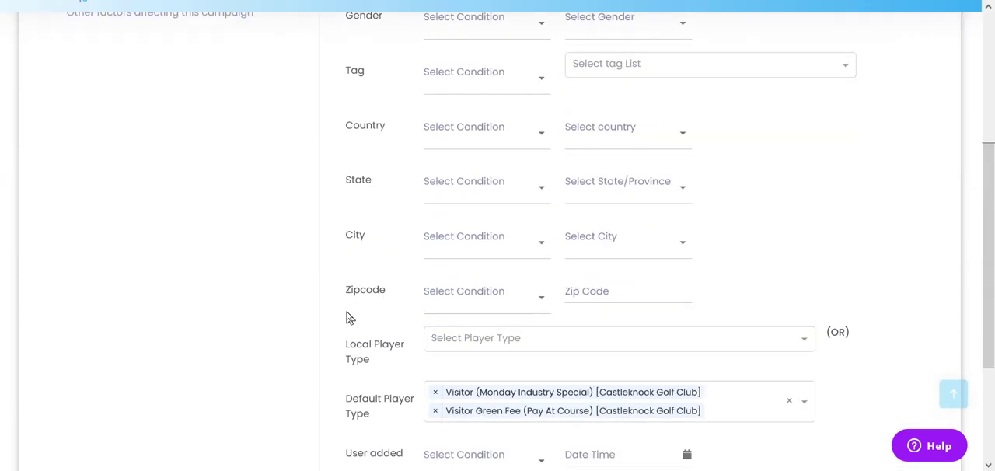
left_click(892, 380)
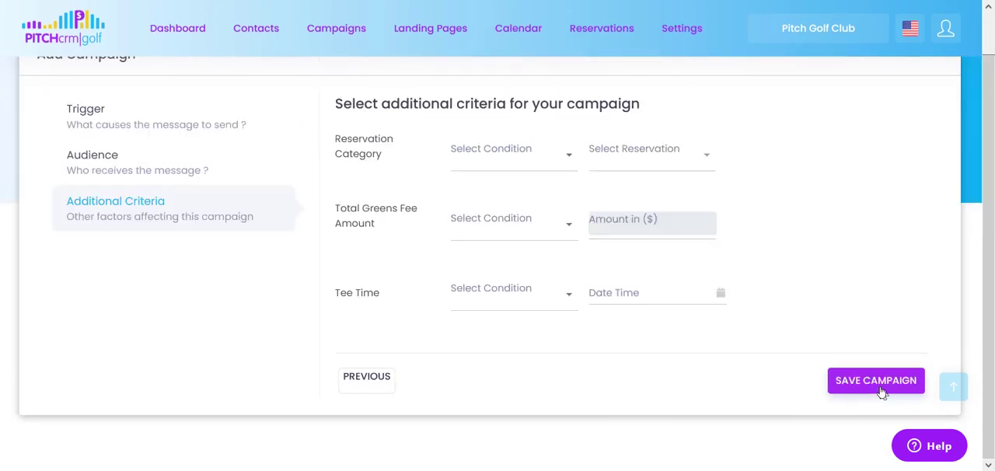
scroll(816, 362, "down", 2)
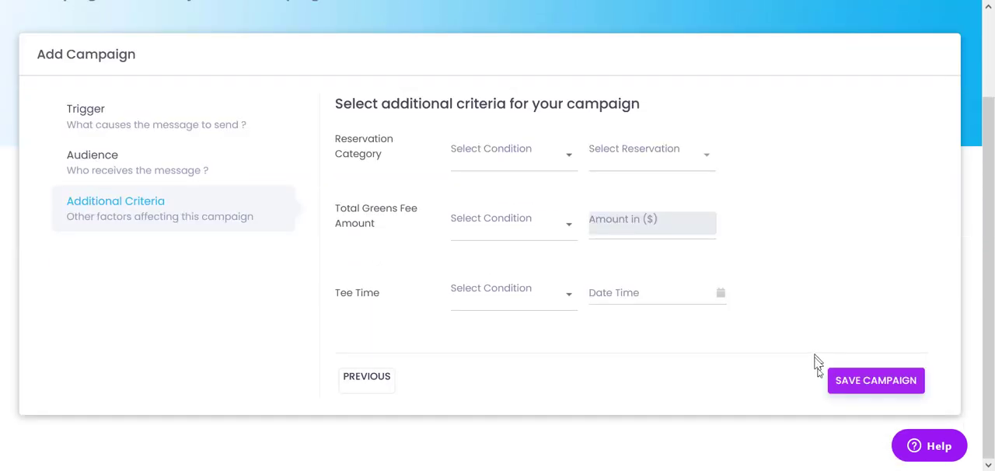
left_click(874, 388)
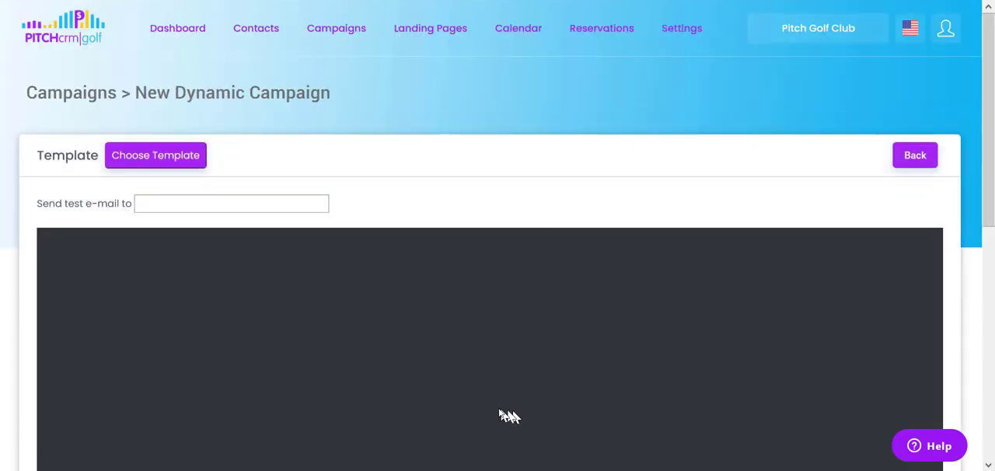
Look over the email editor and open the Template Library to choose a template for the campaign.
scroll(534, 194, "down", 3)
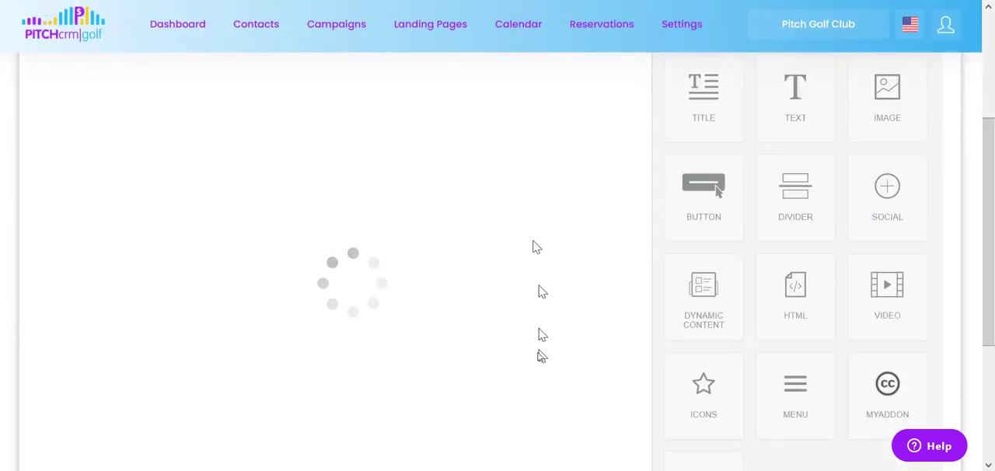
scroll(541, 358, "up", 4)
scroll(556, 319, "down", 4)
scroll(551, 350, "up", 3)
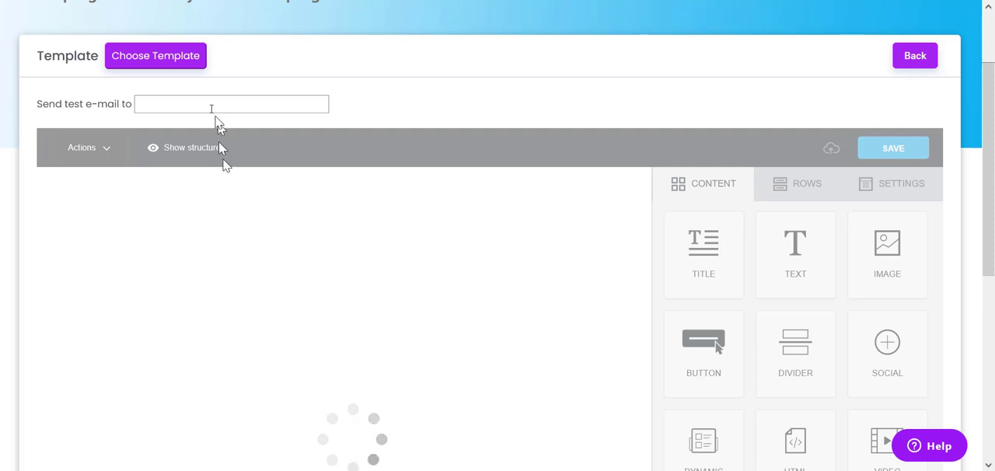
left_click(146, 65)
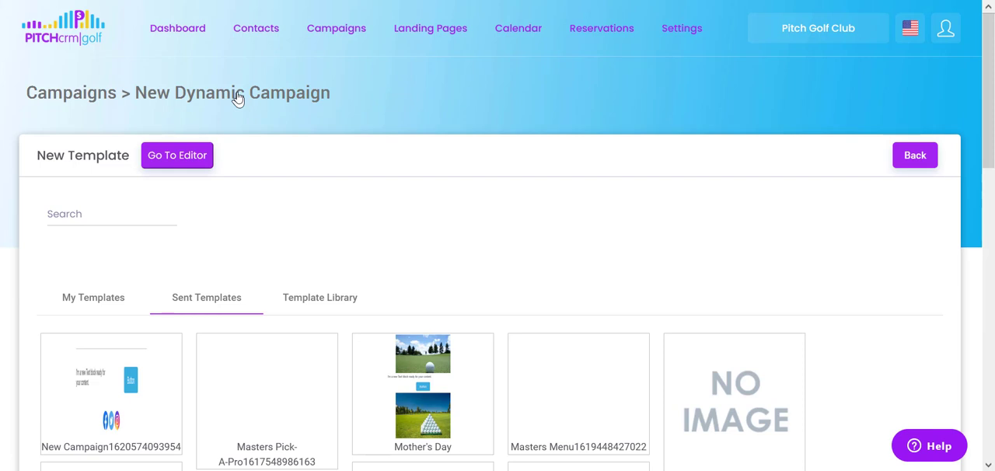
left_click(333, 303)
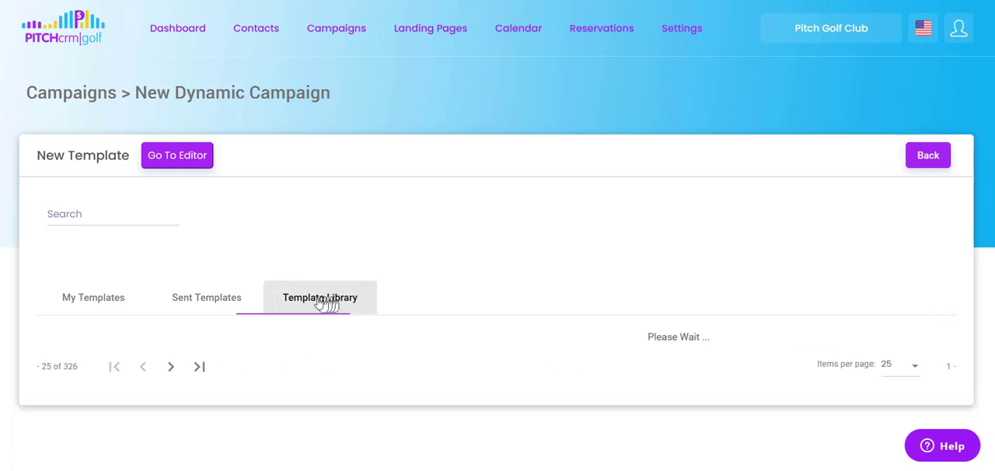
Search the template library for "than" and load the "1 Day After - Thank You" template.
left_click(92, 219)
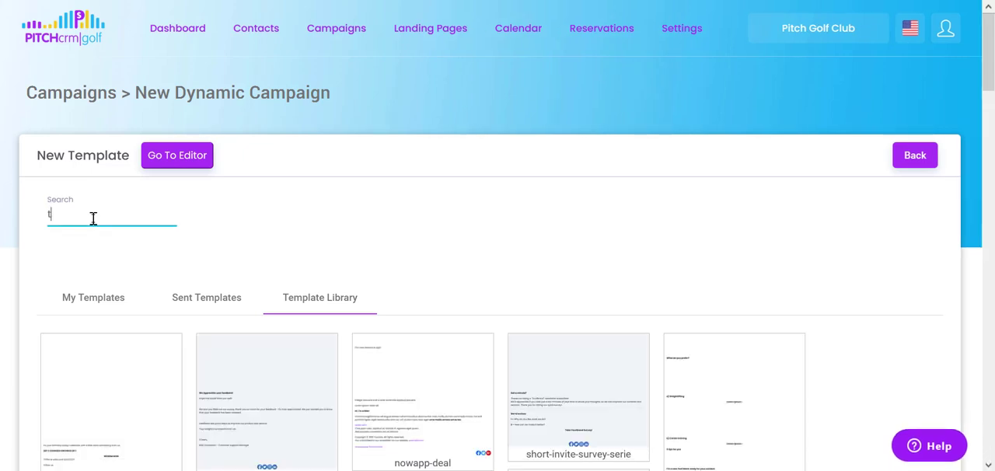
type("t")
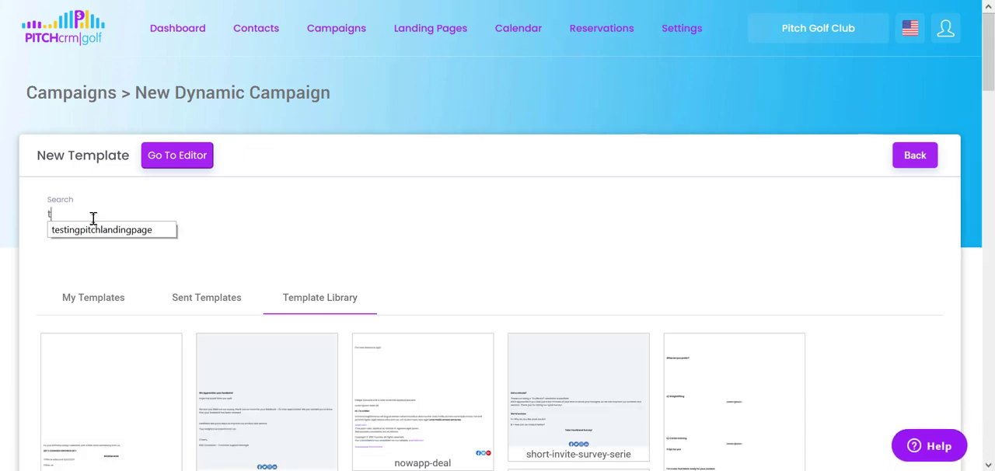
type("han")
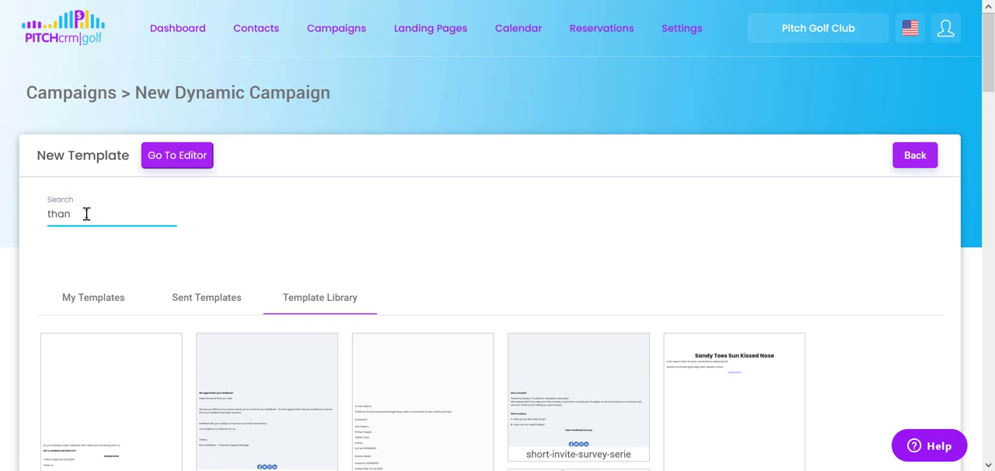
scroll(448, 217, "down", 1)
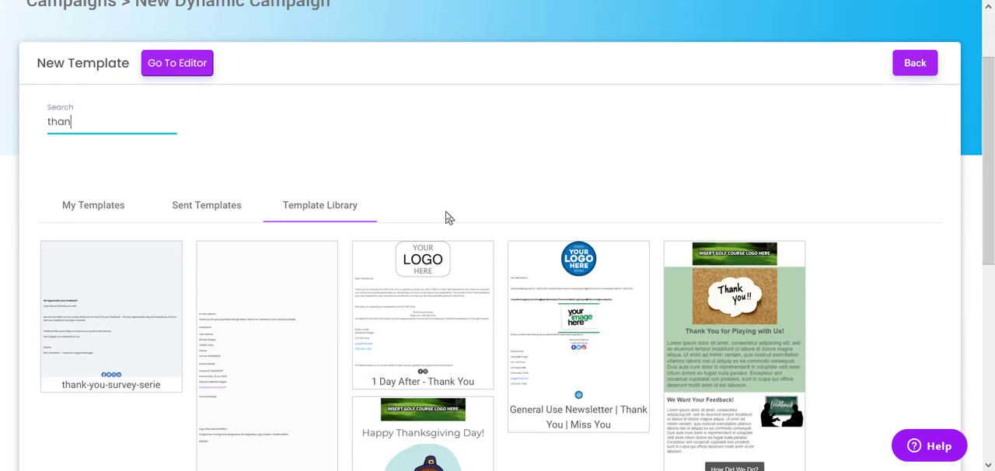
left_click(467, 333)
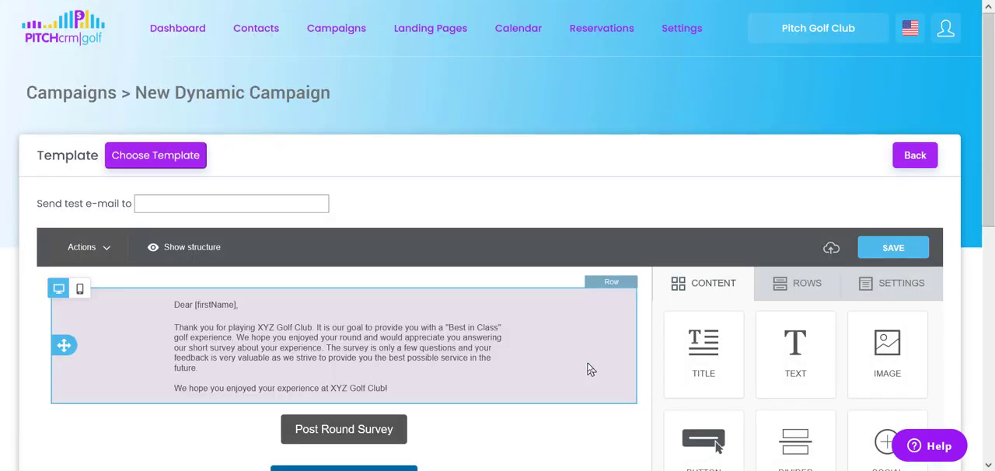
Review the template from the logo image and survey and booking buttons down to the unsubscribe and SMS opt-in footer.
left_click(405, 379)
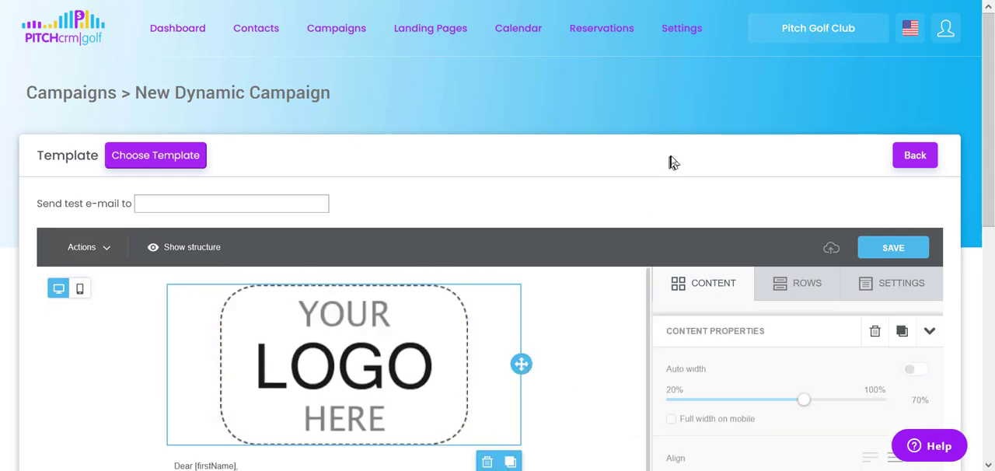
scroll(593, 273, "down", 4)
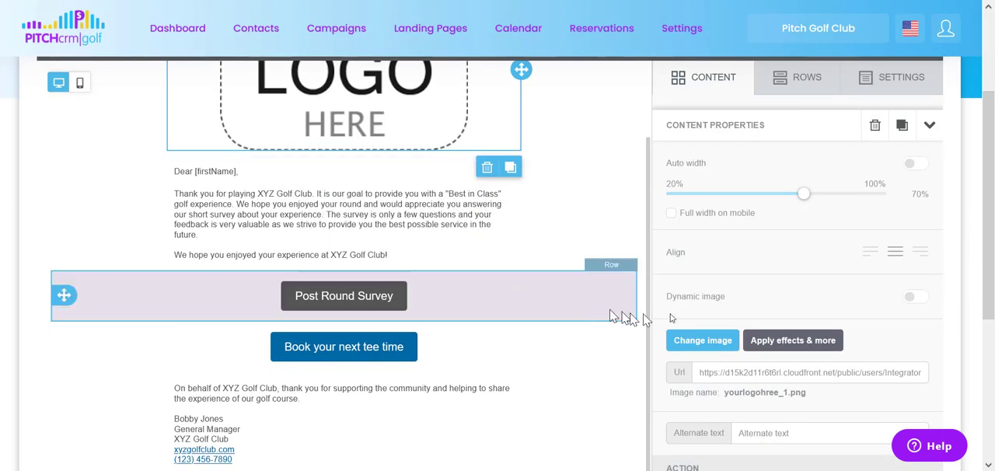
scroll(975, 351, "down", 4)
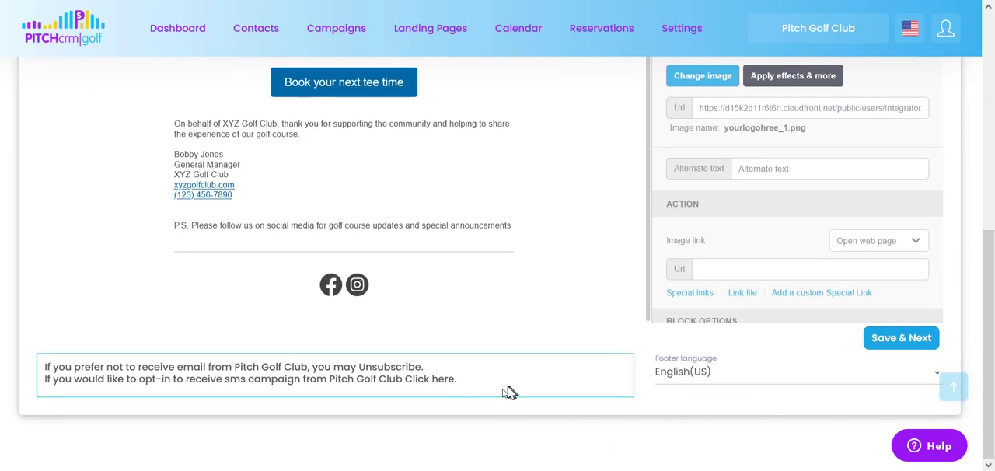
left_click_drag(465, 391, 54, 354)
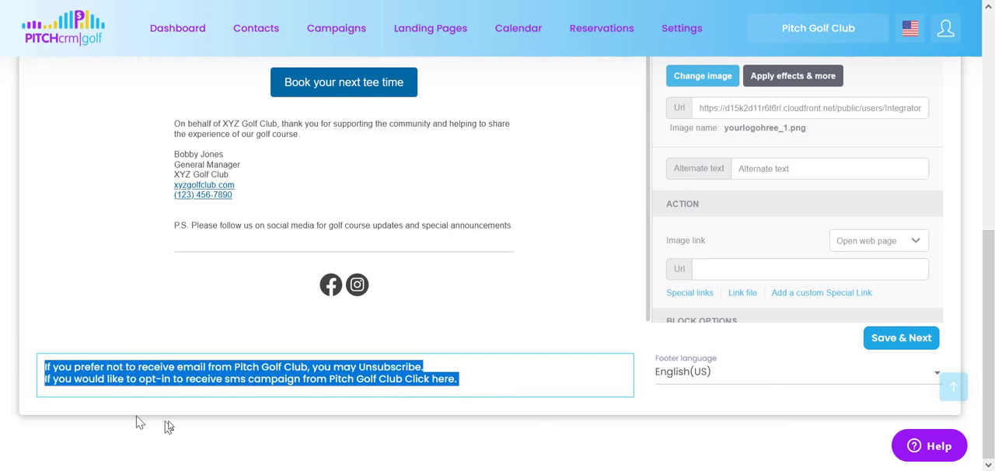
Check the available footer languages for the email's unsubscribe and SMS opt-in text, keeping the current selection.
left_click(495, 429)
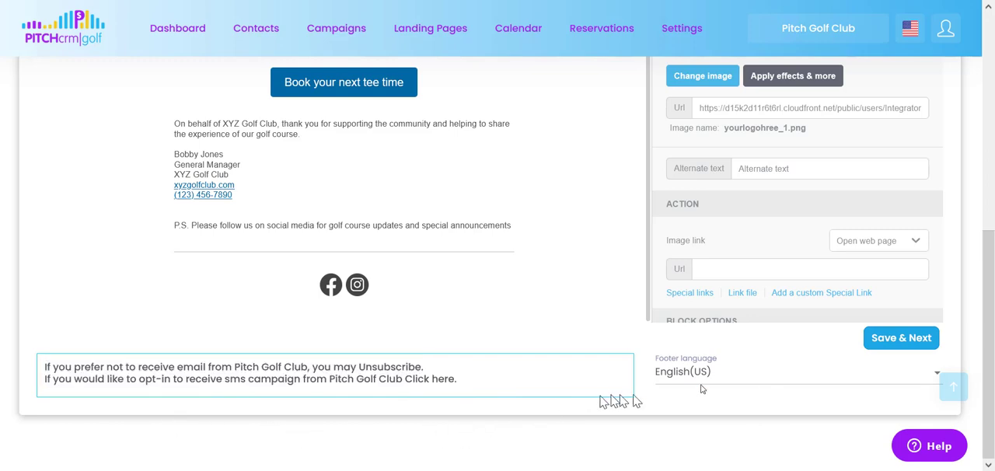
left_click(744, 381)
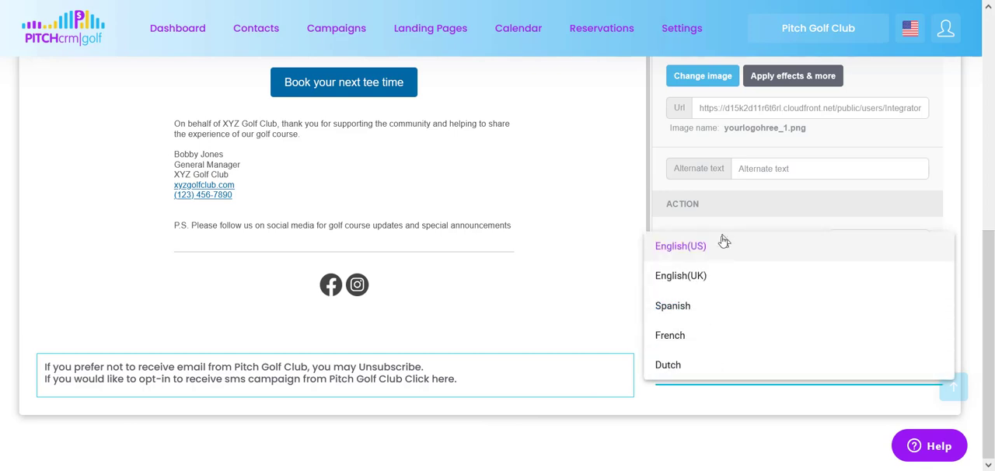
left_click(705, 432)
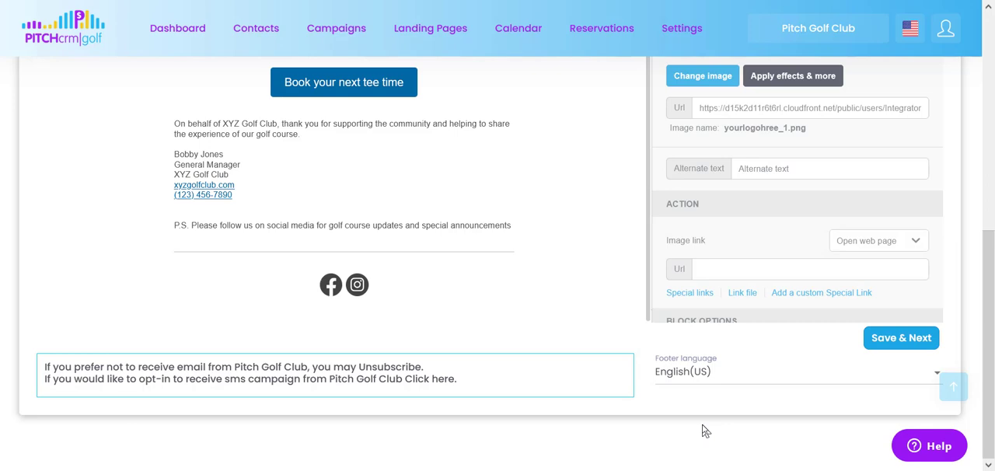
left_click(782, 378)
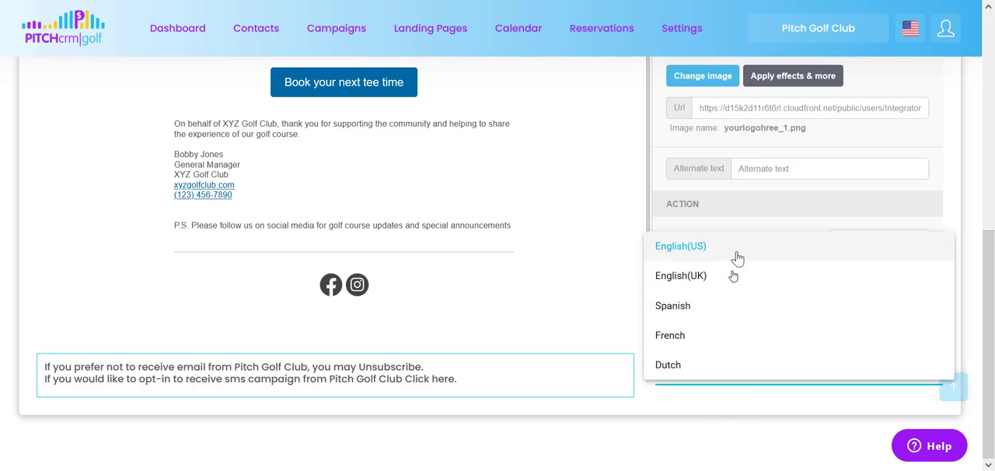
left_click(729, 430)
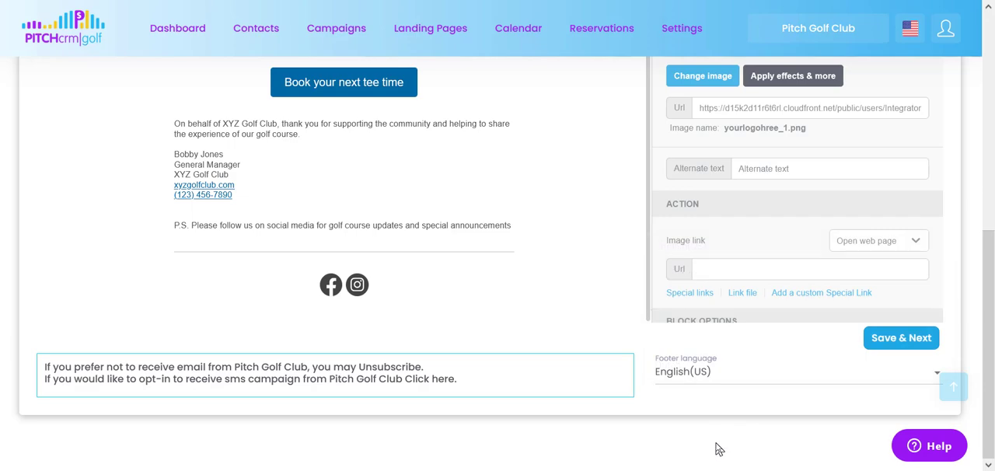
Save the email design and continue through its preview to the Review and Send stage.
left_click(885, 343)
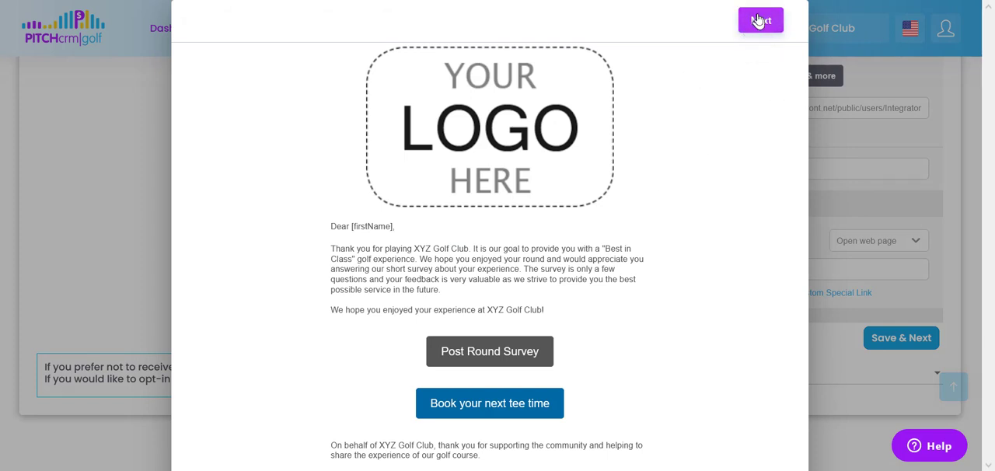
left_click(754, 28)
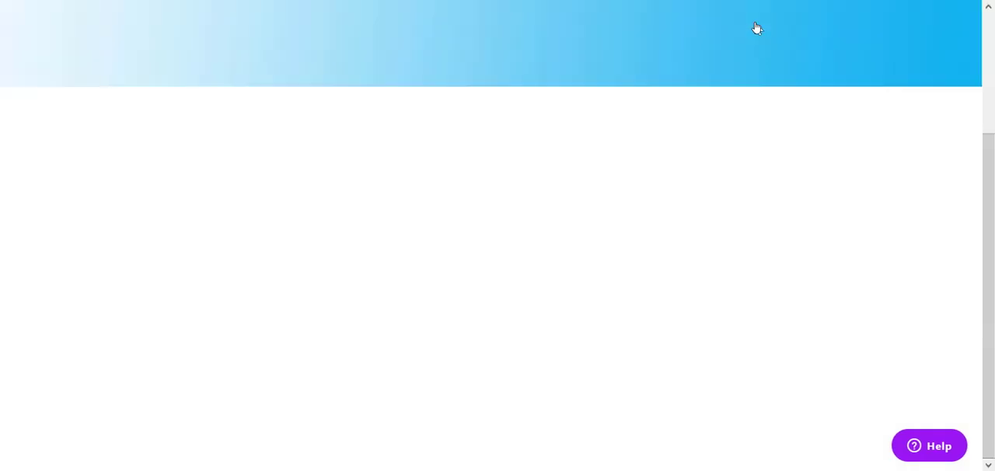
scroll(439, 253, "up", 2)
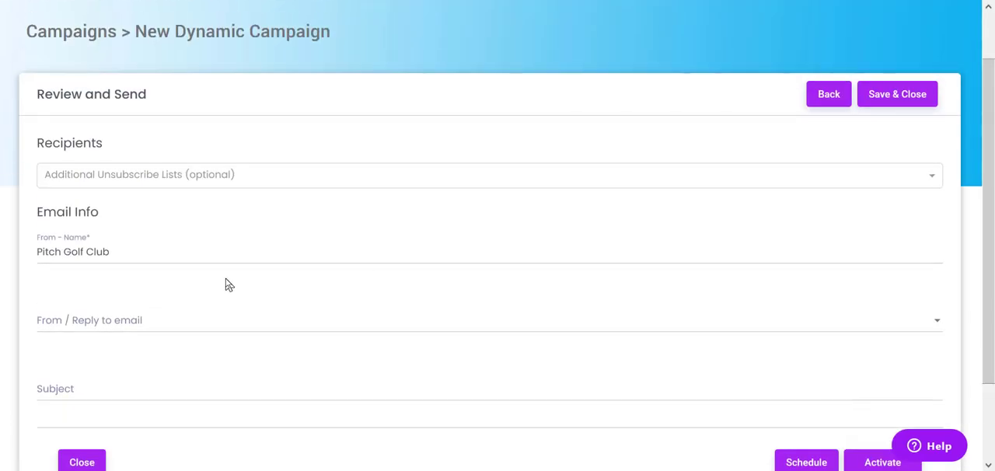
Check the sender address options and compare the From name with the account name.
scroll(226, 282, "down", 1)
left_click(97, 342)
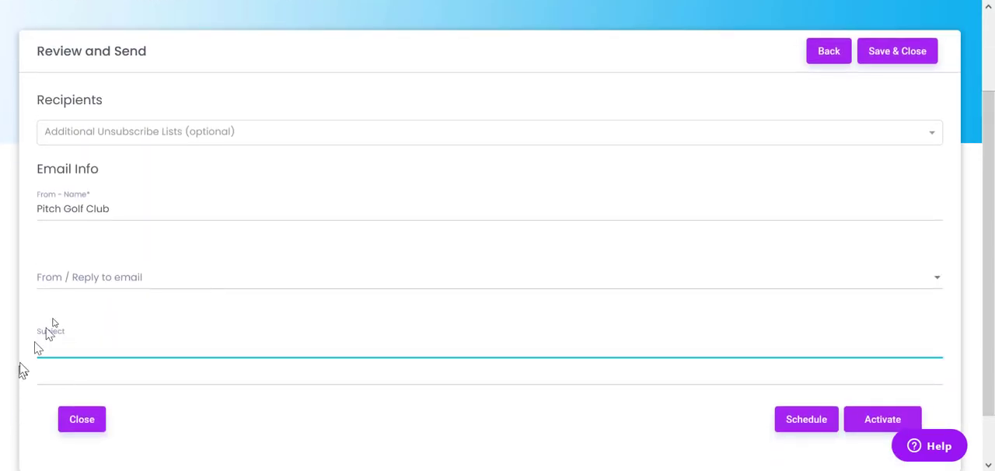
left_click(104, 278)
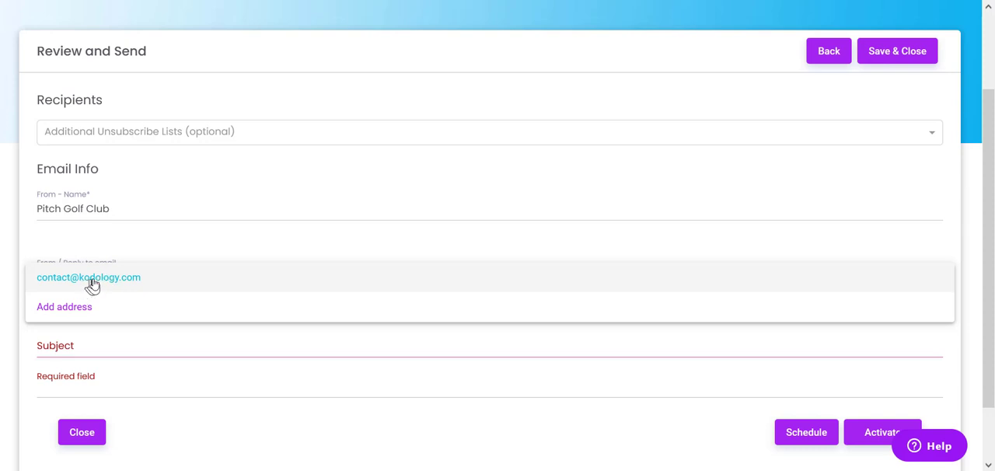
left_click(116, 246)
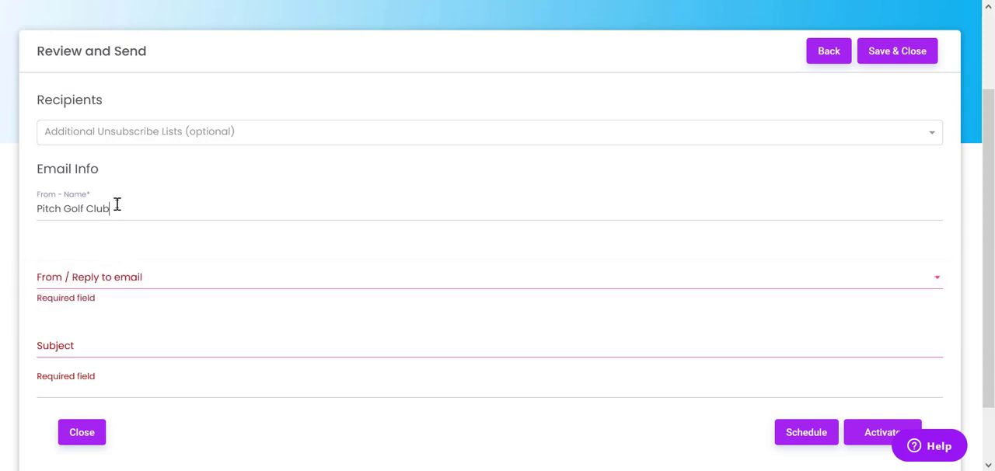
left_click(117, 205)
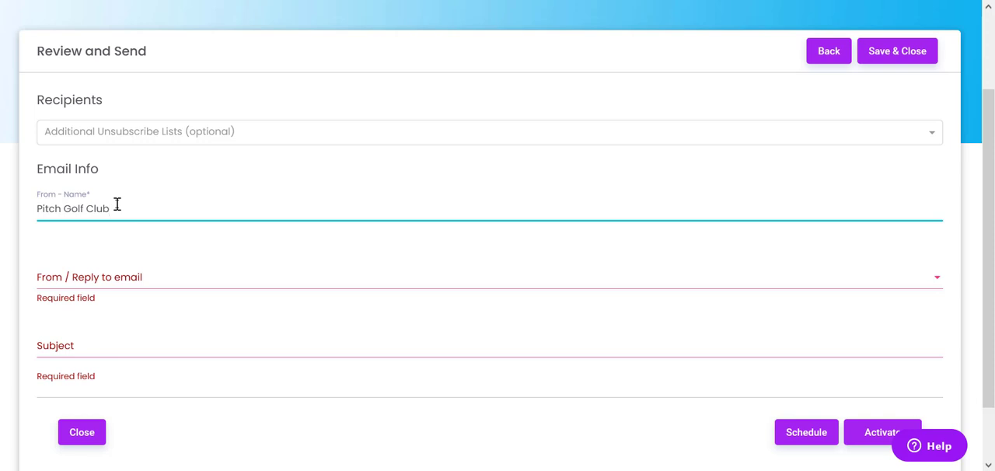
scroll(364, 231, "up", 3)
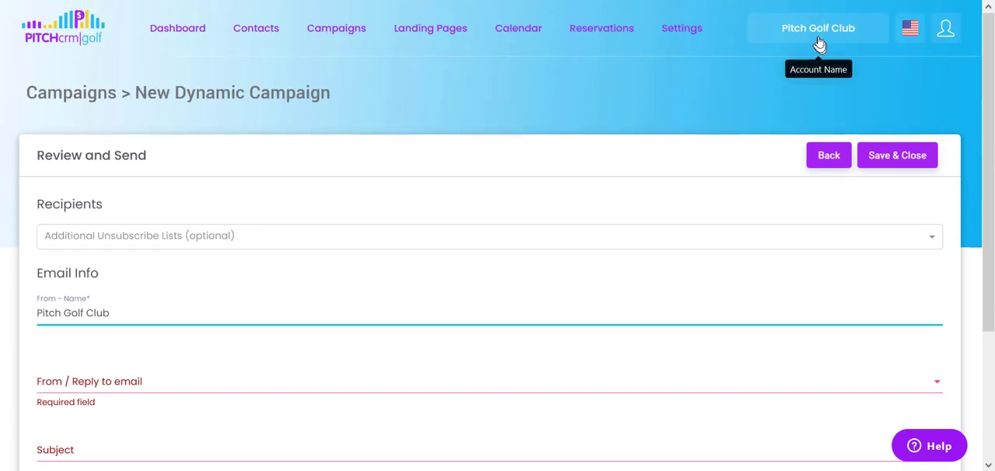
scroll(459, 244, "down", 2)
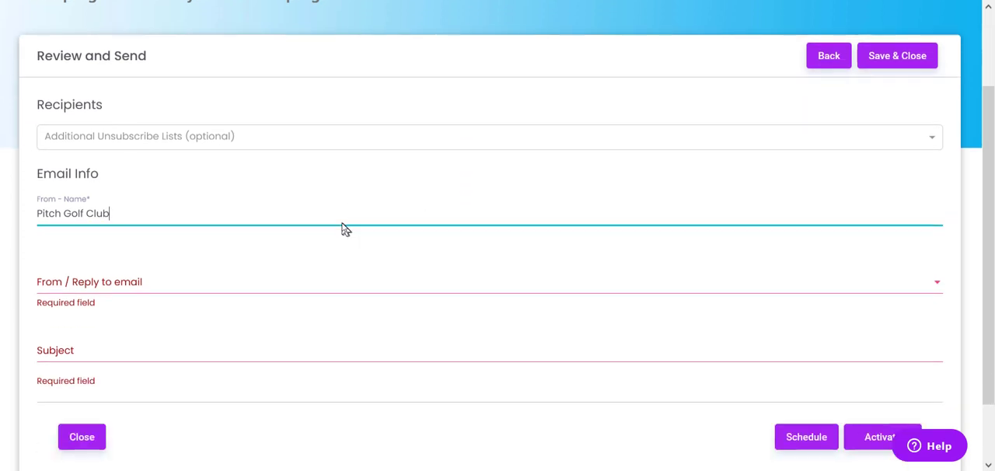
left_click(275, 252)
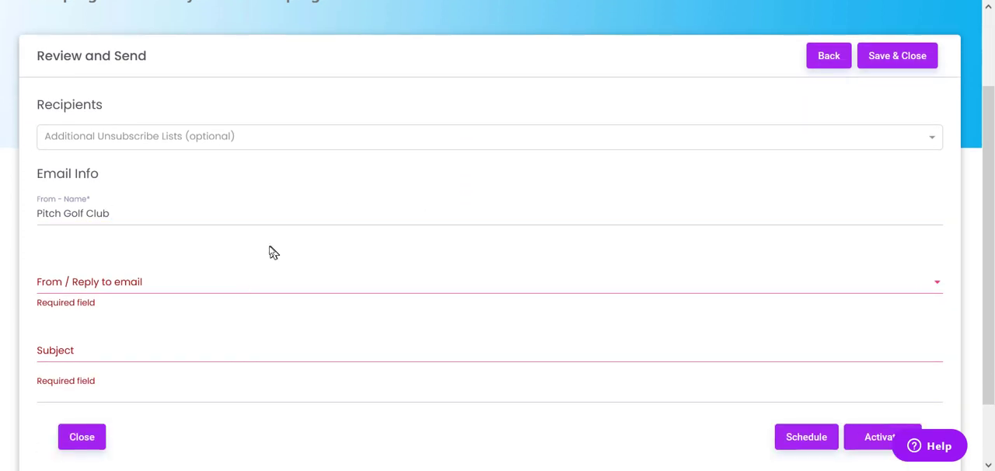
Enter "x" as the email subject and select the existing contact address as the From / Reply to email.
left_click(146, 354)
type("x")
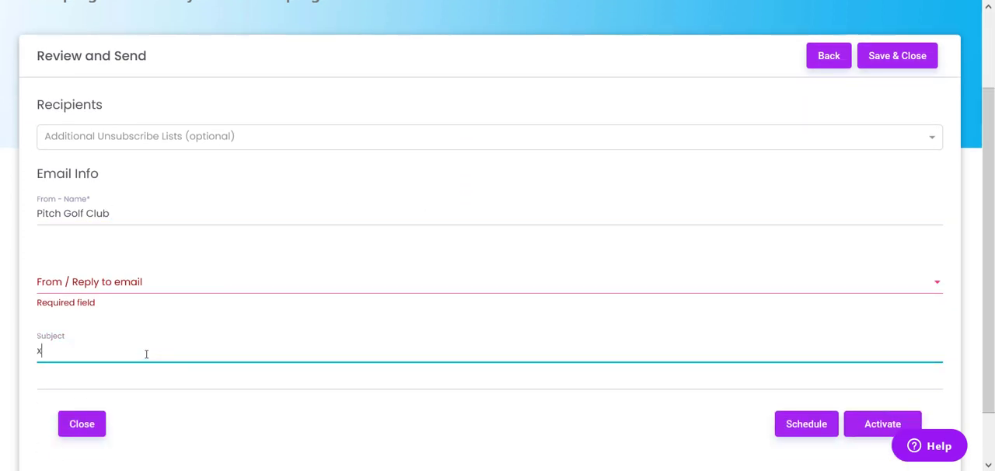
left_click(171, 282)
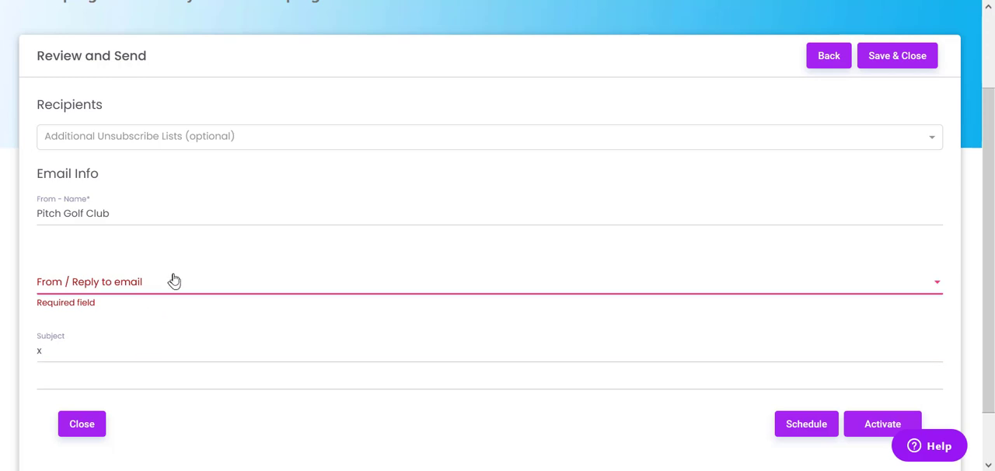
left_click(132, 284)
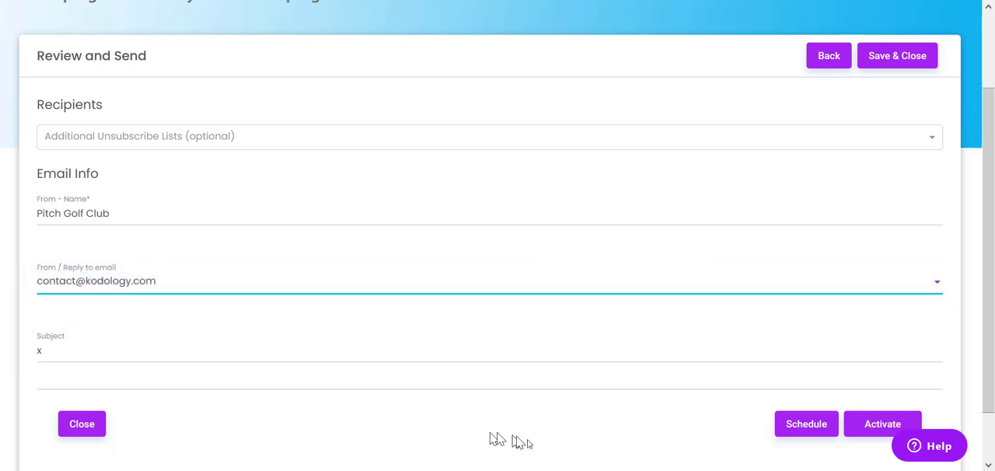
scroll(800, 333, "down", 1)
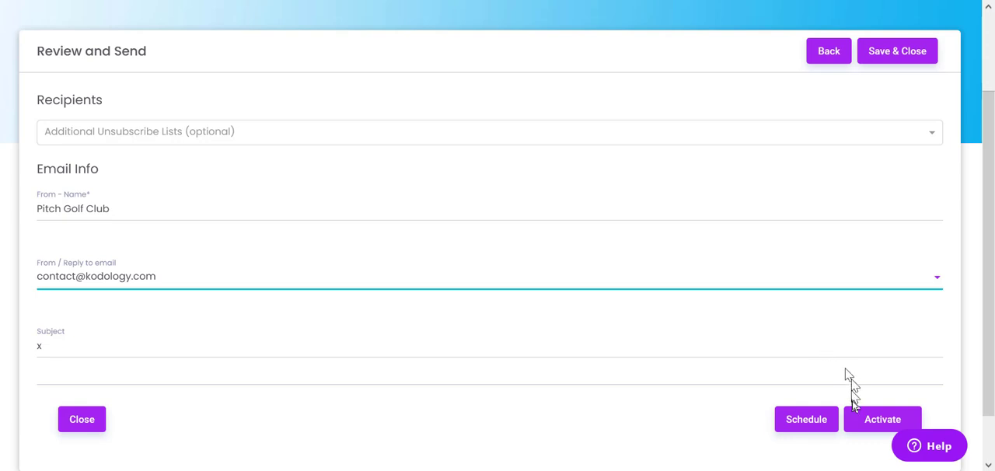
left_click(807, 422)
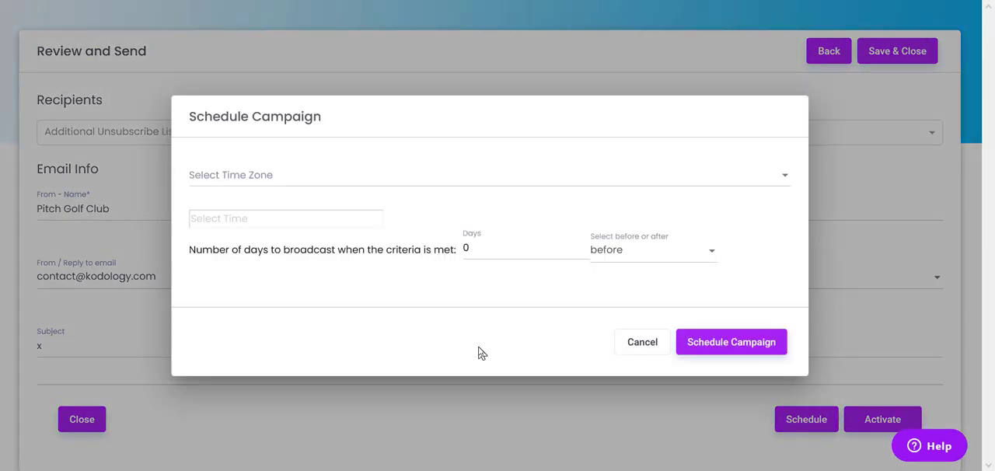
left_click(500, 248)
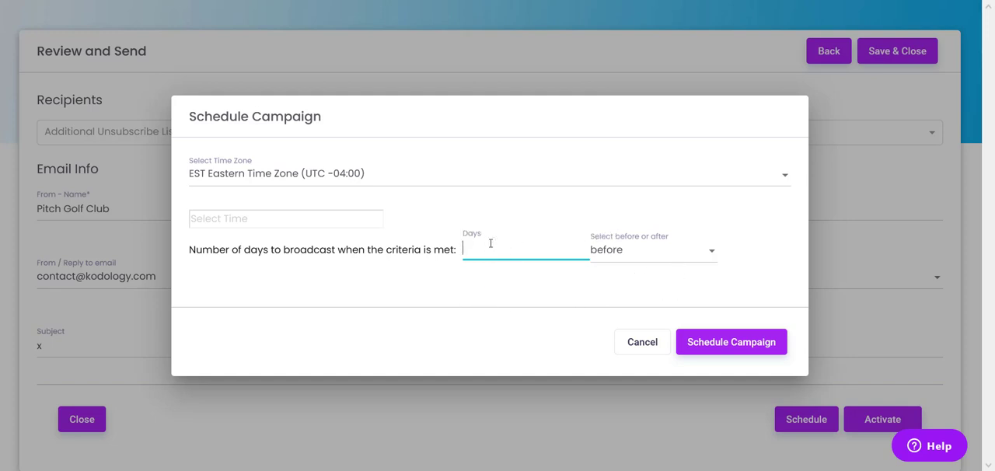
left_click(311, 221)
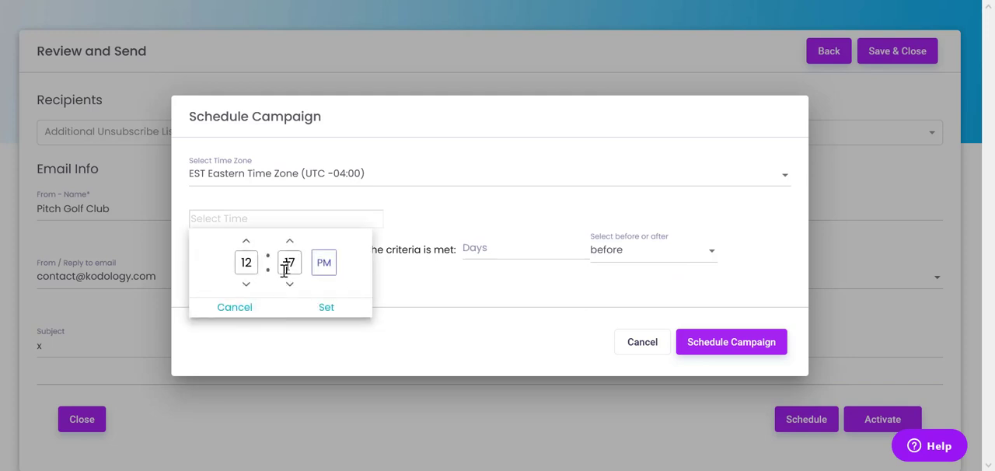
left_click(393, 359)
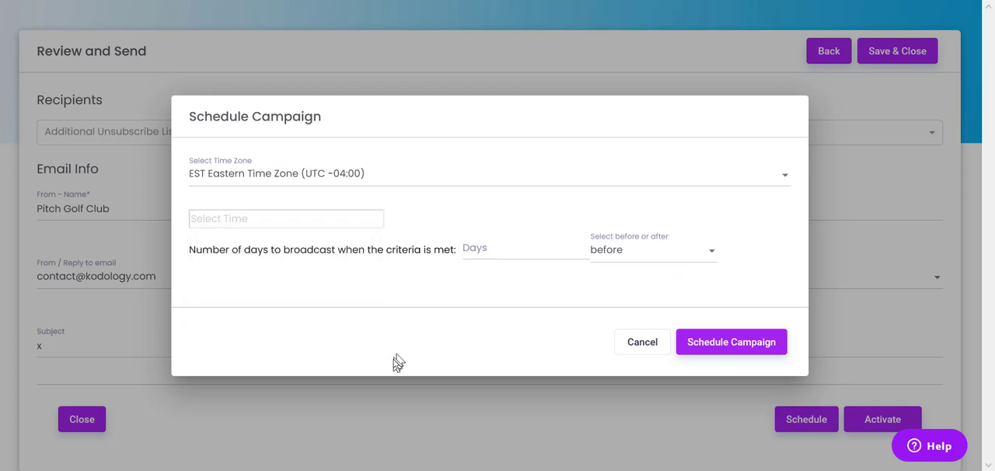
left_click(642, 343)
Save and close the dynamic campaign from the Review and Send stage without scheduling or activating it.
scroll(363, 349, "up", 2)
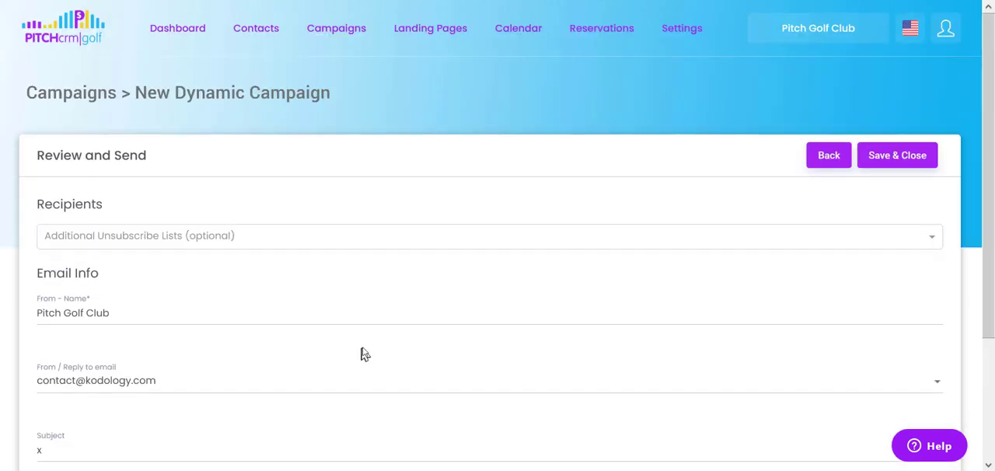
scroll(366, 346, "down", 2)
scroll(368, 342, "up", 2)
scroll(362, 304, "down", 3)
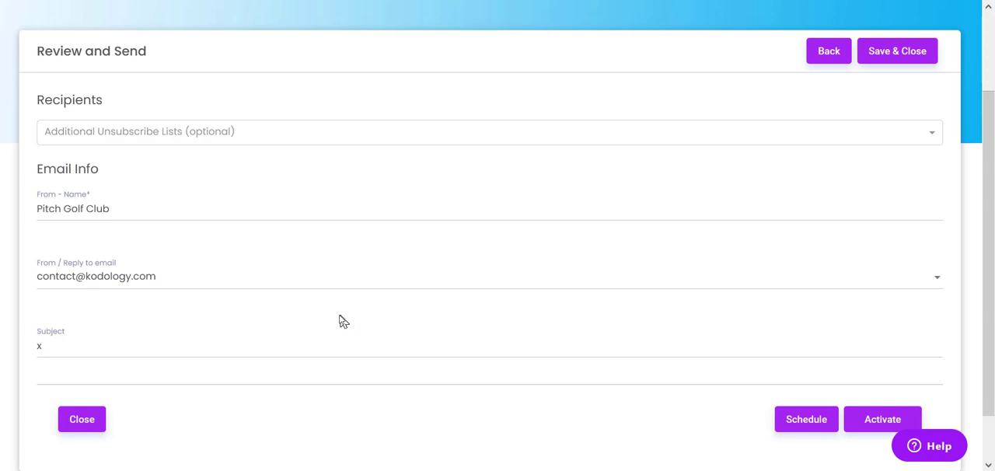
left_click(876, 53)
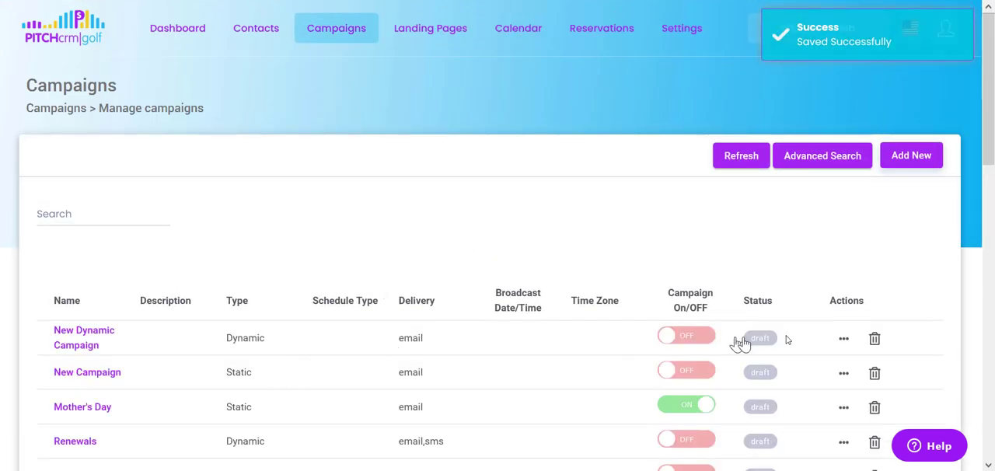
Check the actions available for New Dynamic Campaign, view its email statistics report and return to the campaign list.
left_click(843, 339)
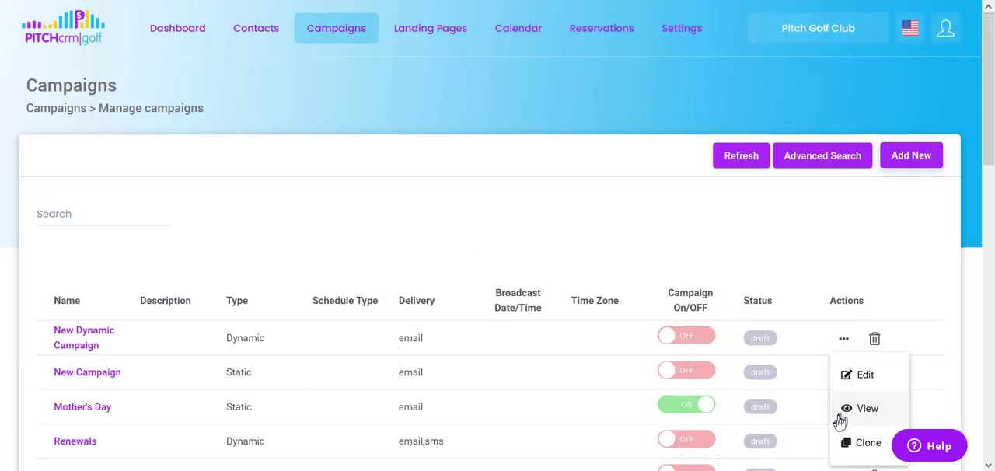
left_click(563, 210)
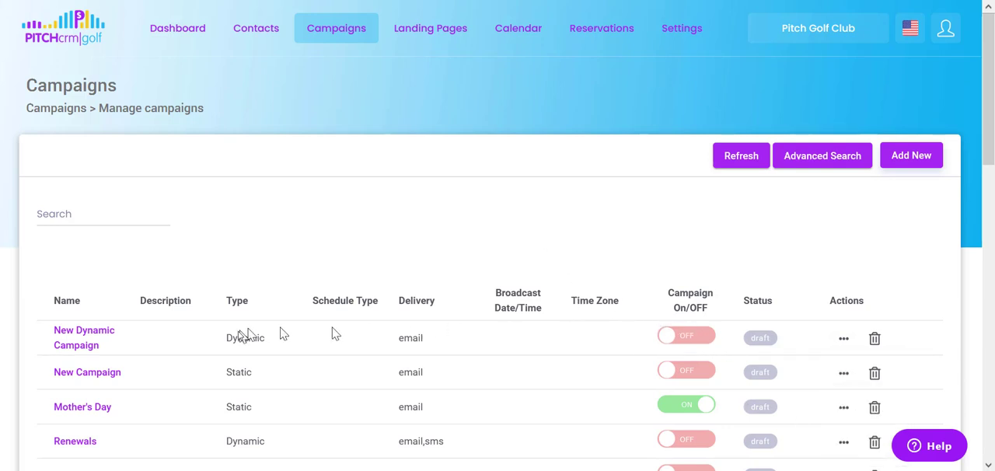
left_click(82, 344)
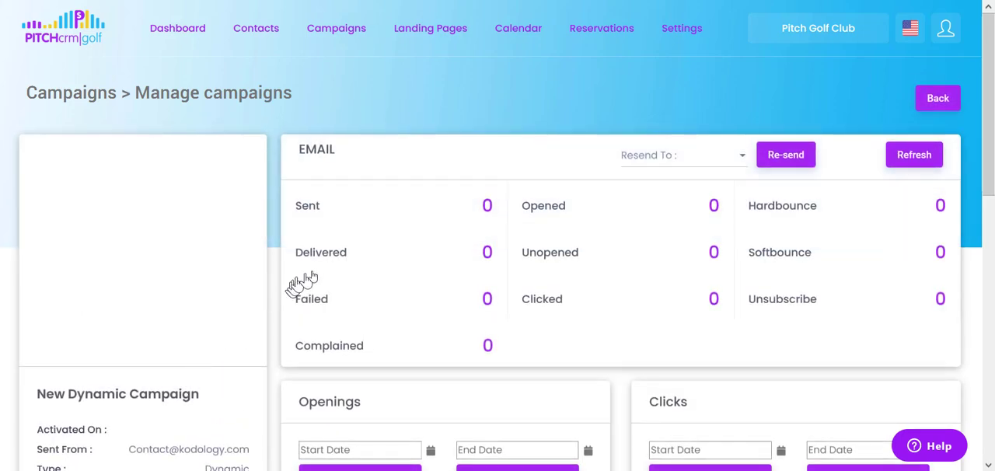
scroll(307, 311, "down", 4)
scroll(318, 336, "up", 4)
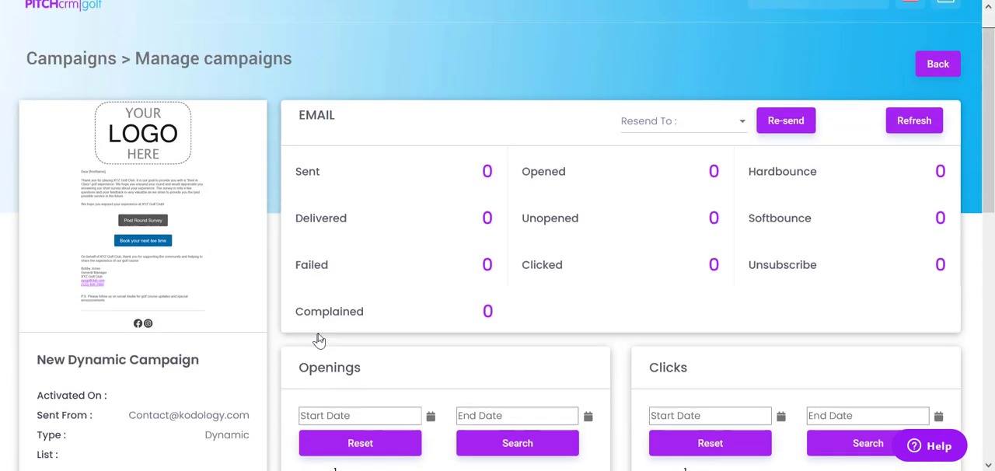
scroll(318, 341, "up", 1)
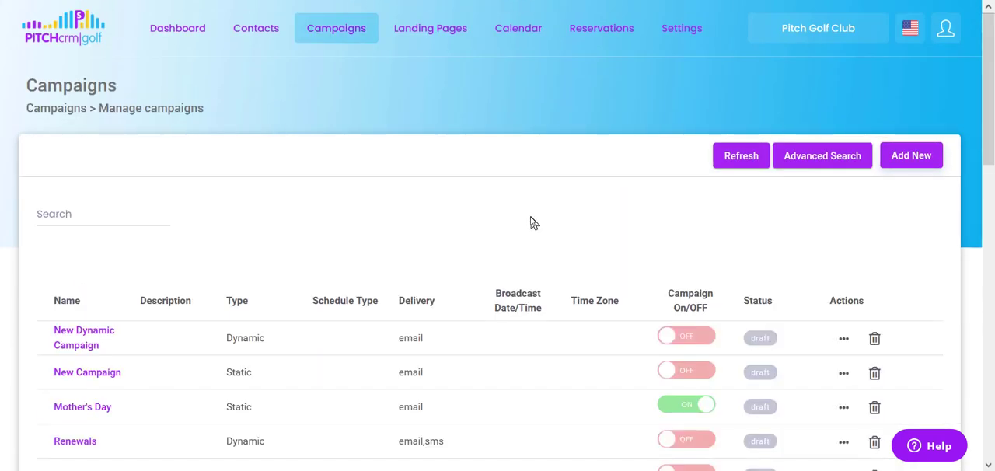